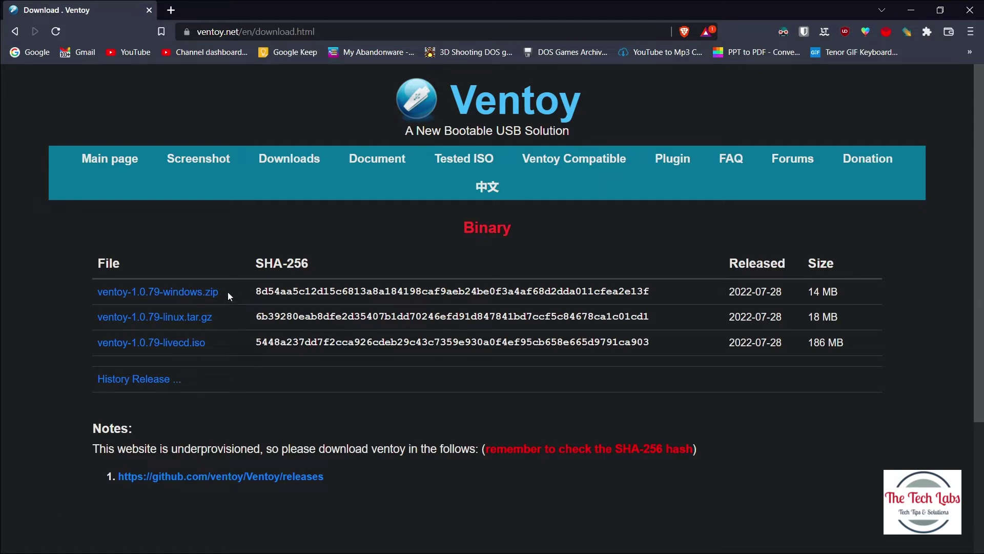
Follow the ventoy-1.0.79-windows.zip link to the GitHub releases page and find the Assets list of the 1.0.79 release
left_click(194, 293)
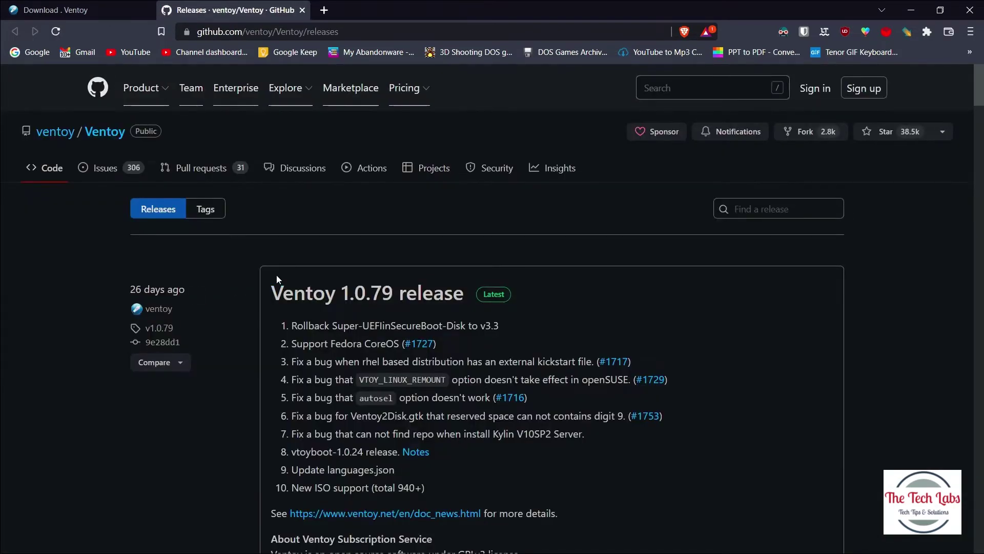
scroll(275, 276, "down", 5)
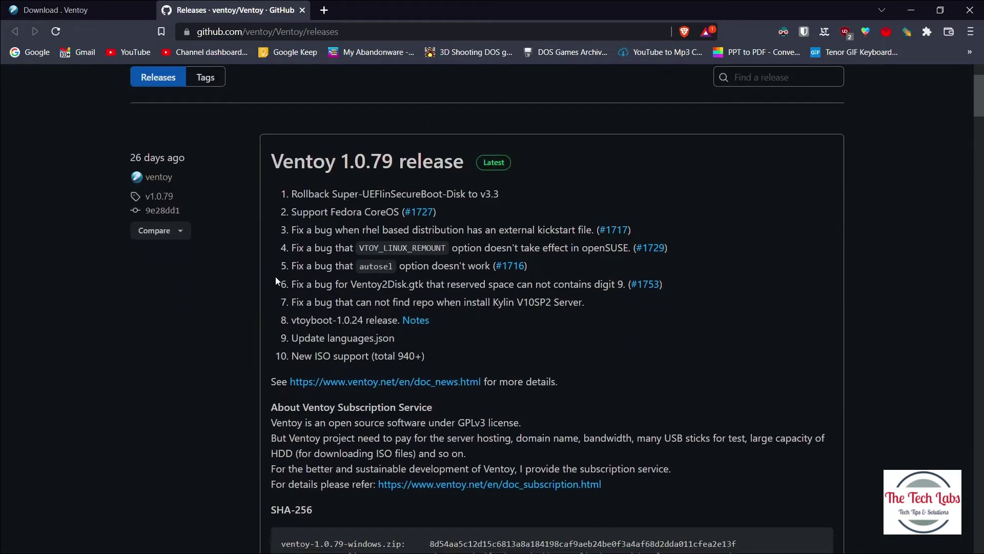
scroll(276, 277, "down", 4)
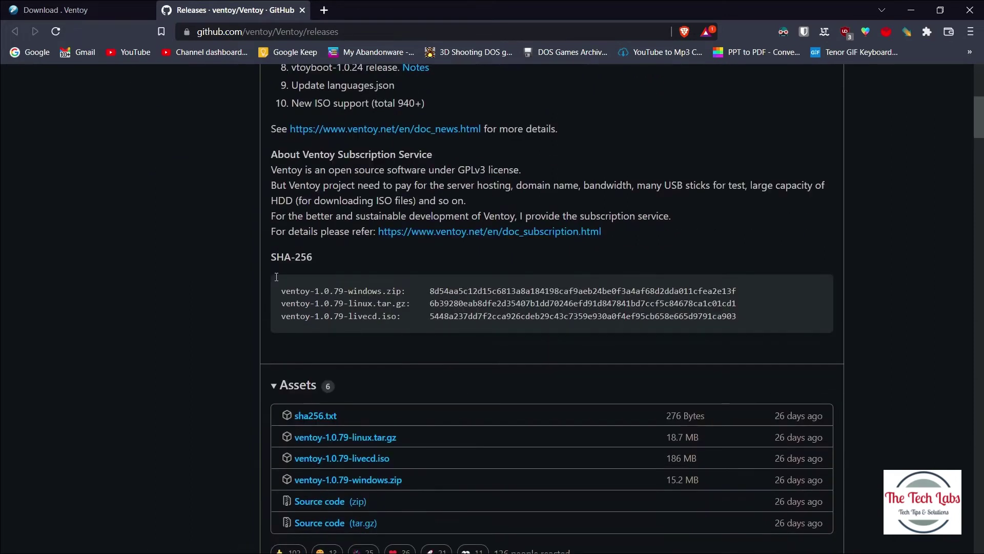
scroll(276, 280, "down", 3)
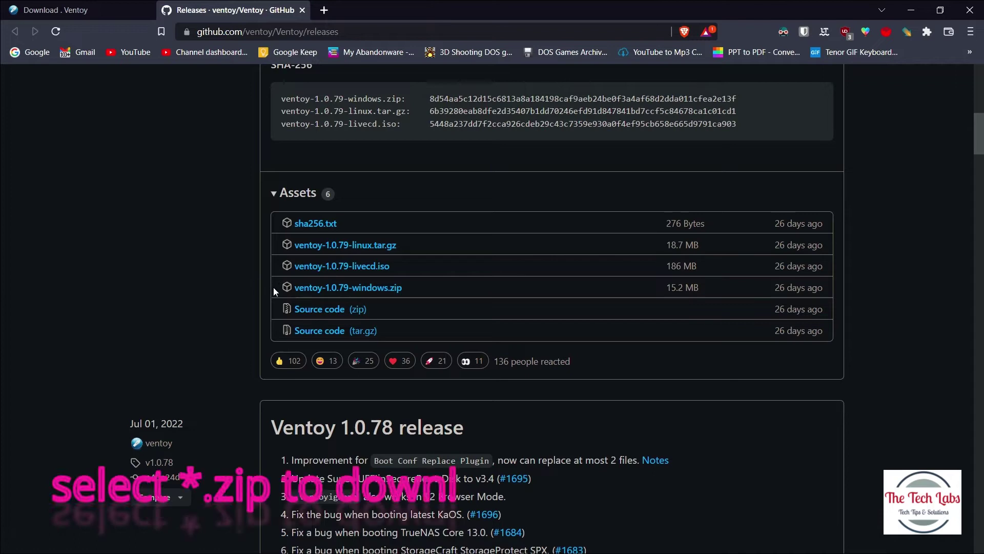
Download ventoy-1.0.79-windows.zip from the release assets and save it in the Downloads folder
left_click_drag(276, 287, 502, 289)
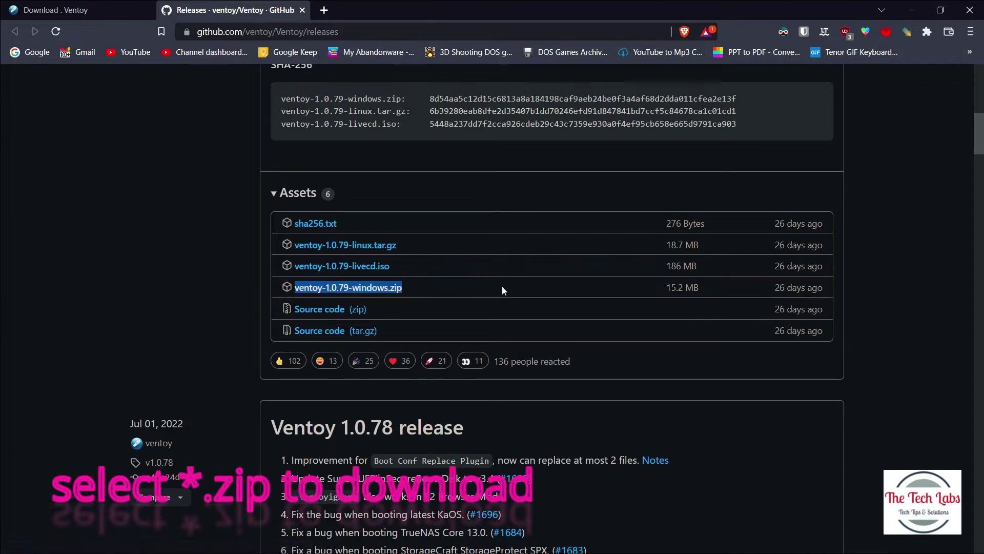
left_click_drag(644, 290, 735, 290)
left_click_drag(808, 286, 836, 291)
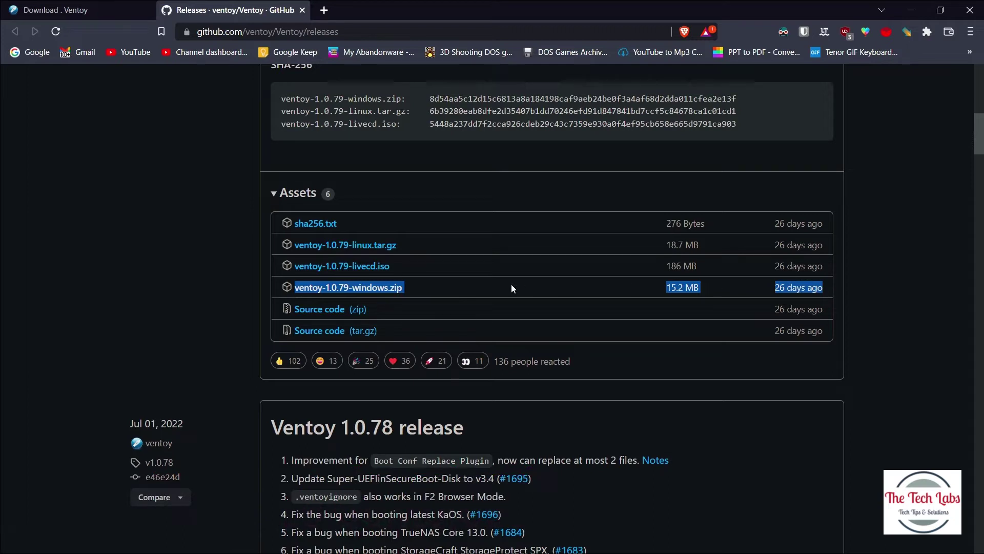
left_click(464, 285)
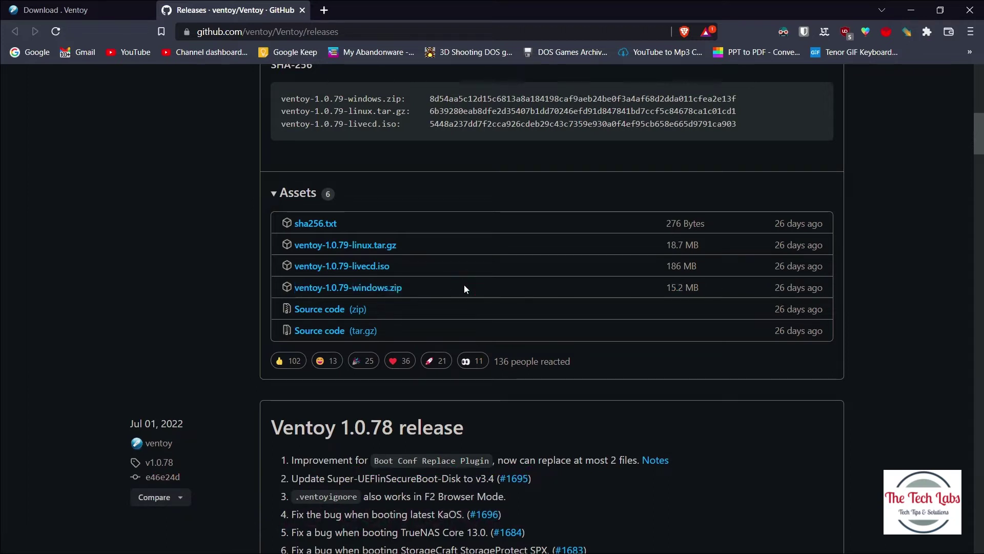
left_click(371, 288)
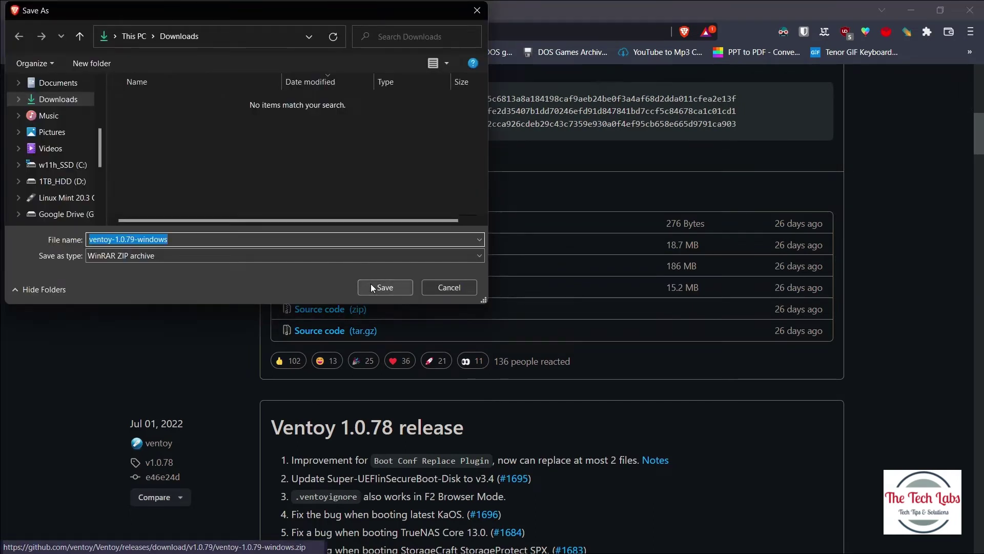
left_click(385, 287)
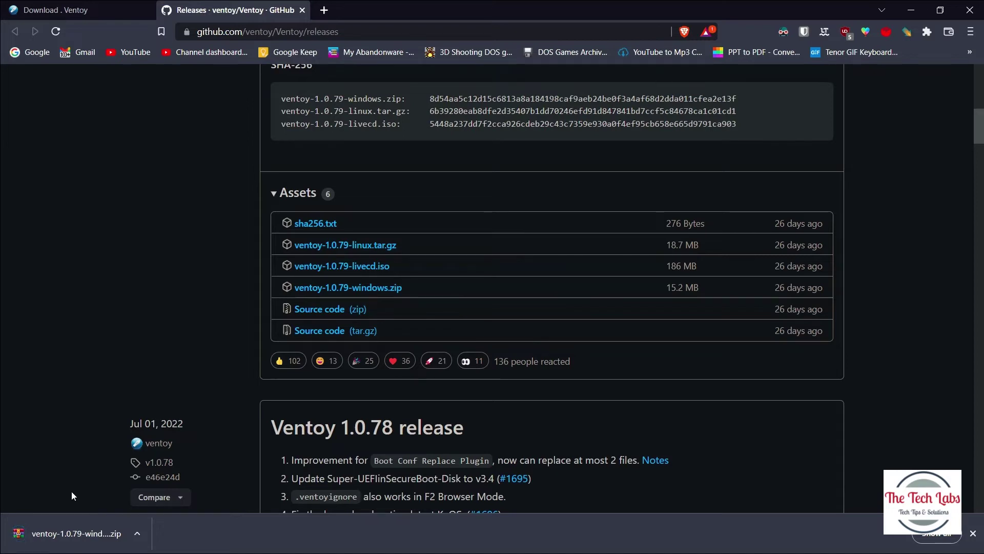
Open the downloaded Ventoy archive in WinRAR, extract it to the Downloads folder, and close the archive
left_click(67, 524)
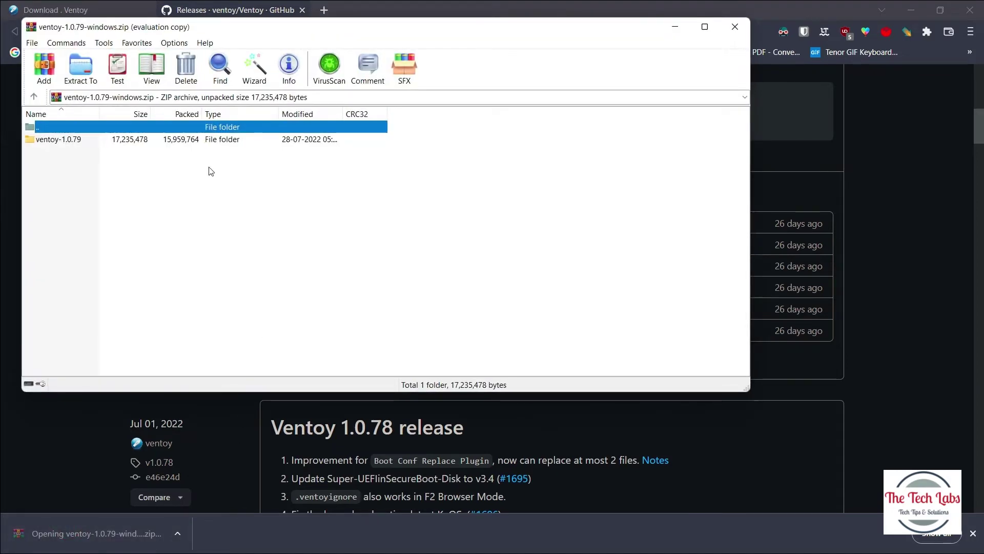
left_click(80, 64)
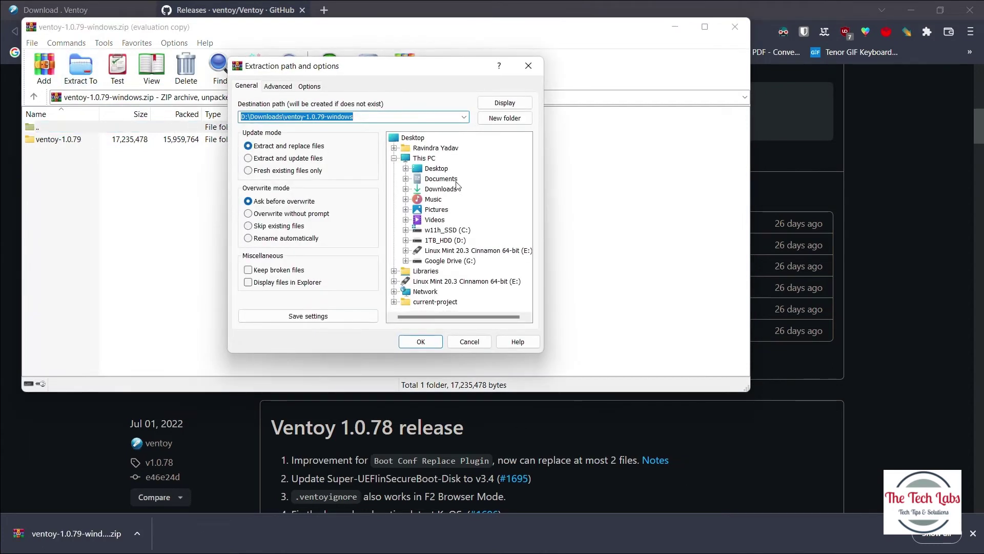
left_click(441, 189)
left_click(431, 342)
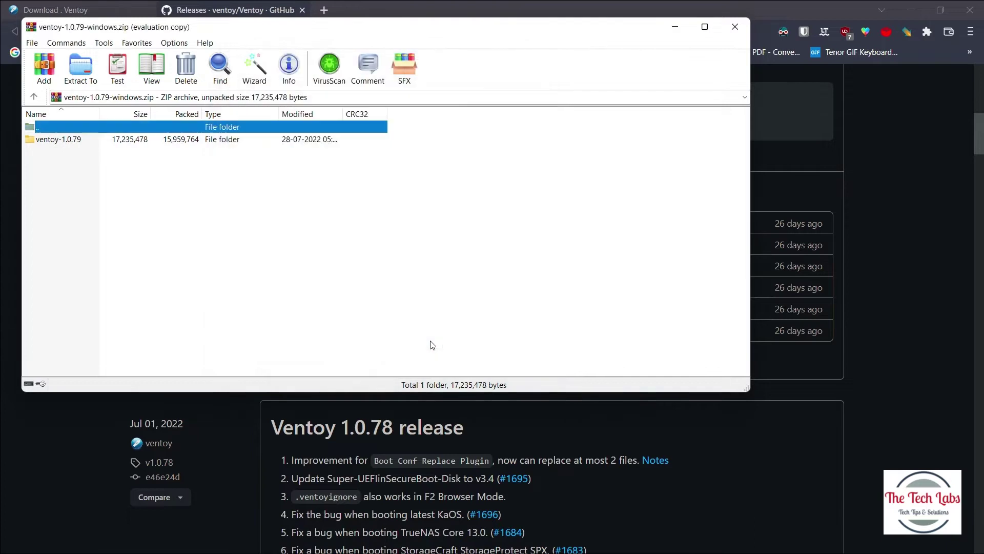
left_click(735, 27)
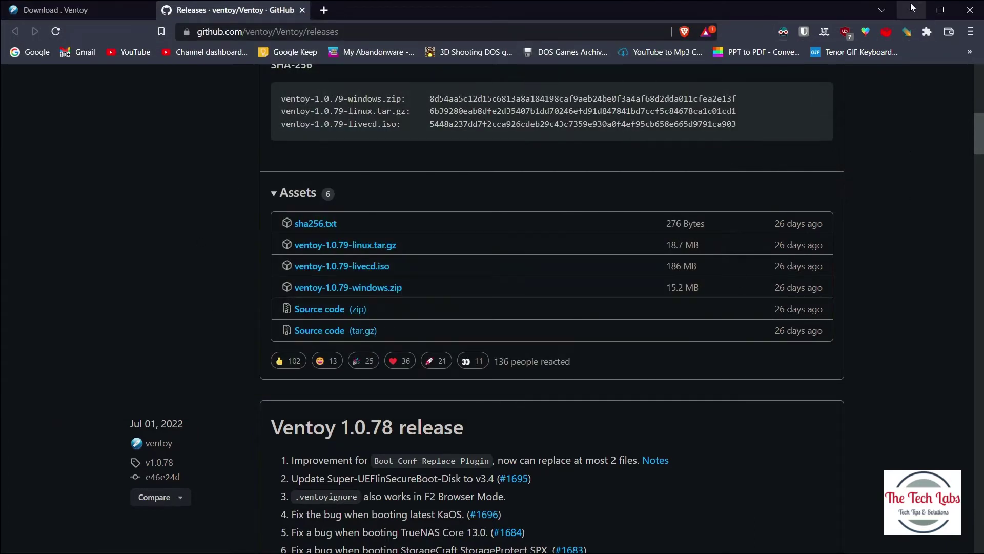
Minimize the browser and Notepad, and open the extracted ventoy-1.0.79 folder from Downloads in File Explorer
left_click(912, 7)
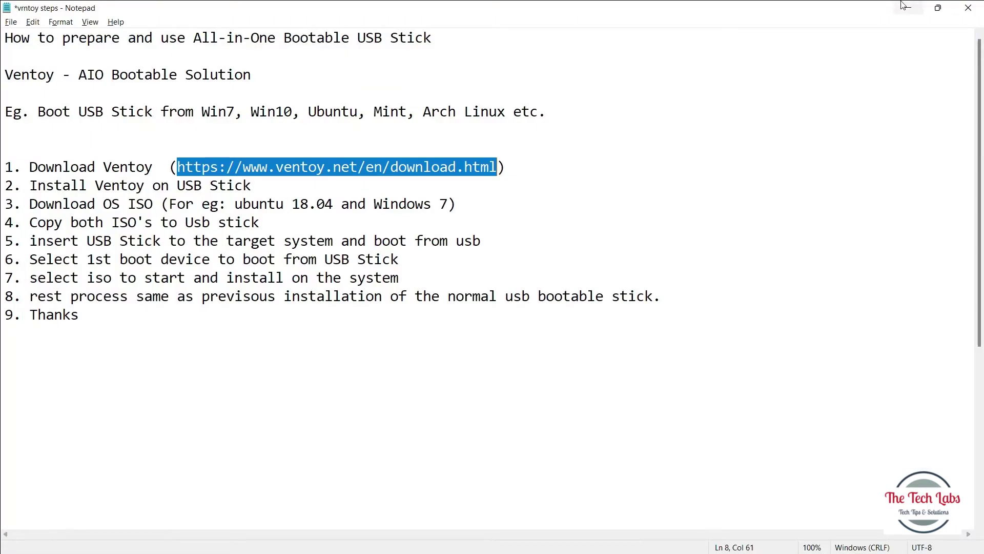
left_click(910, 8)
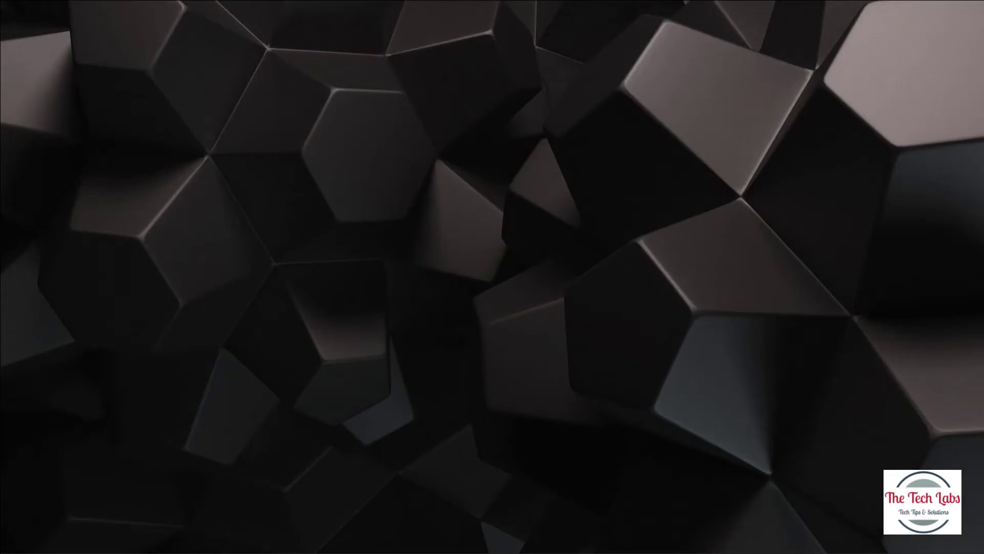
left_click(21, 538)
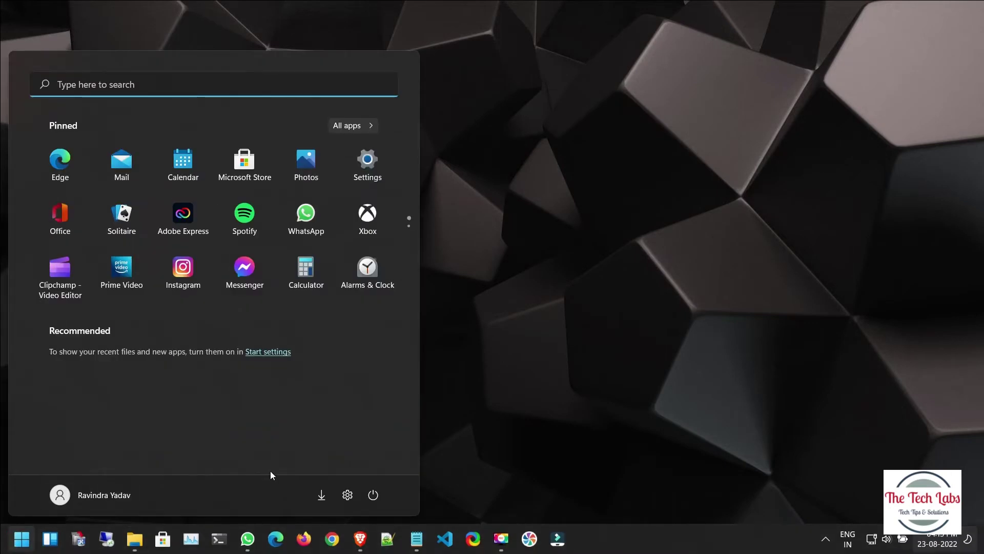
left_click(322, 496)
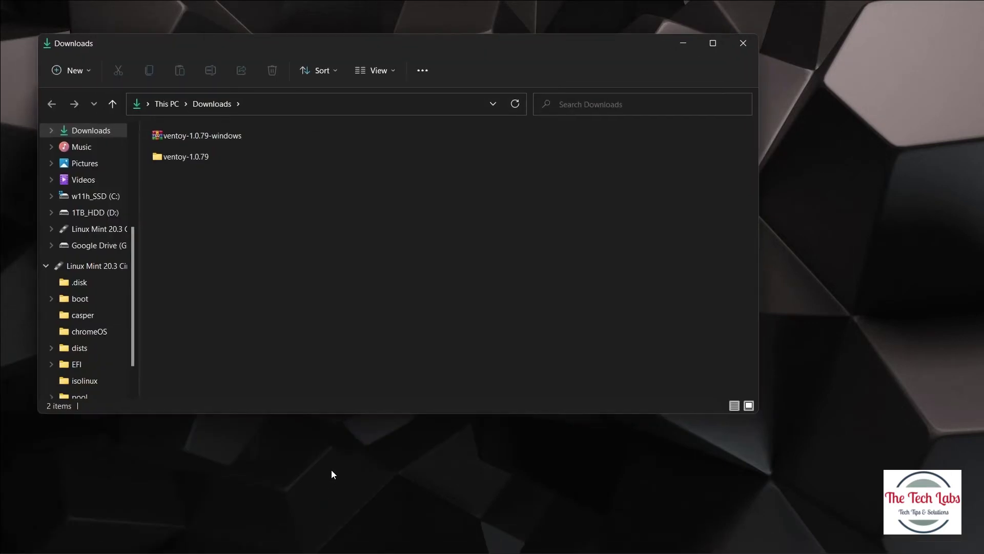
double_click(196, 158)
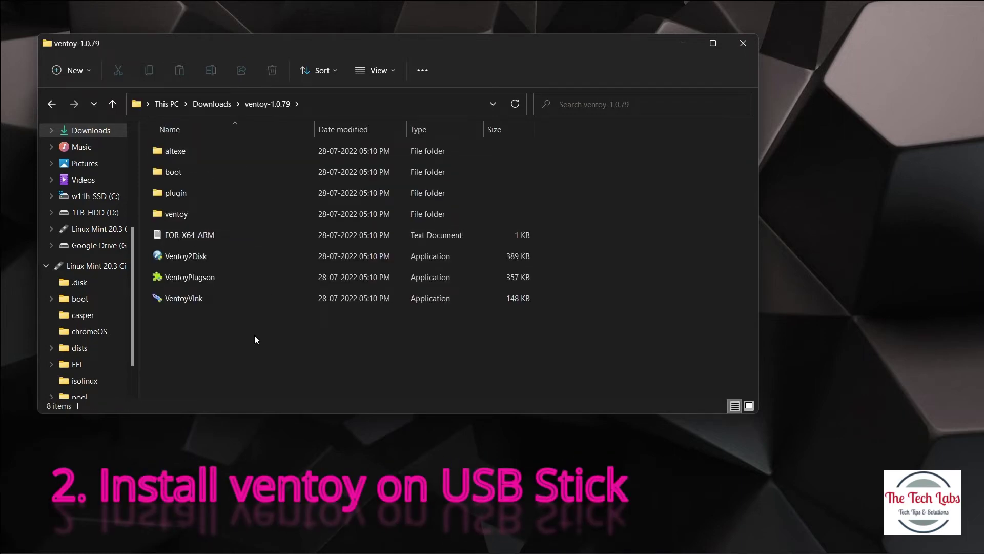
Launch the Ventoy2Disk application from the ventoy-1.0.79 folder and allow it to run
left_click(185, 258)
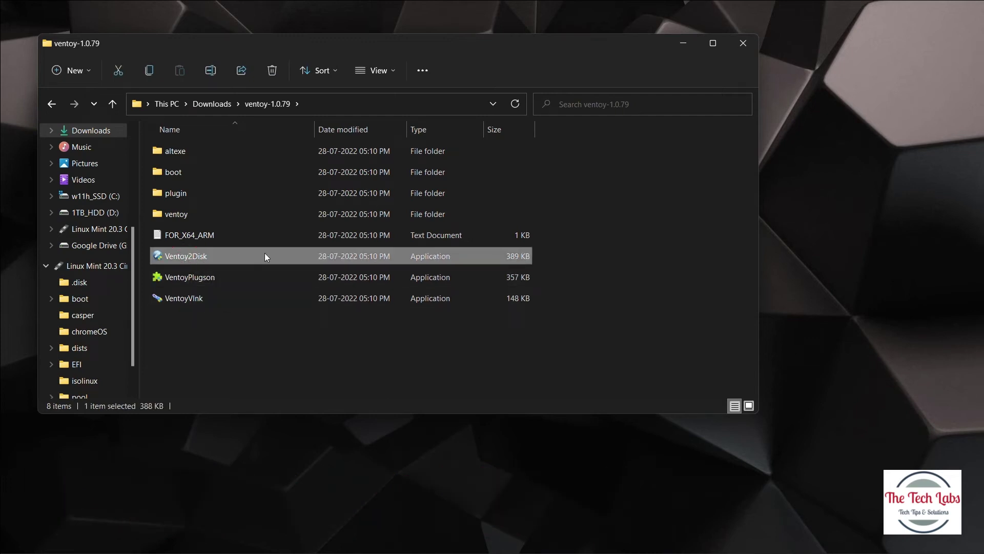
double_click(183, 257)
left_click(434, 377)
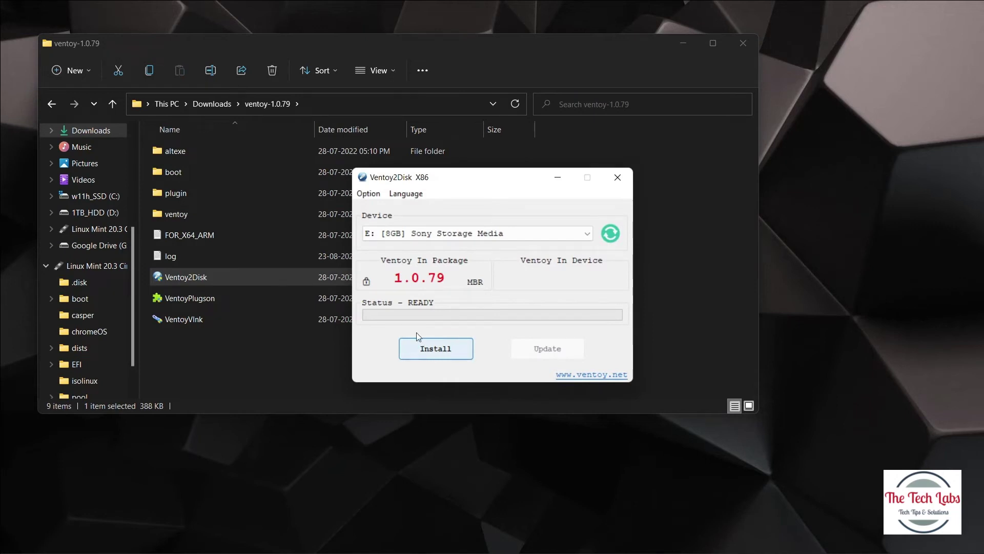
Refresh the device list and choose the E: [8GB] Sony Storage Media USB stick as the target device
left_click(610, 234)
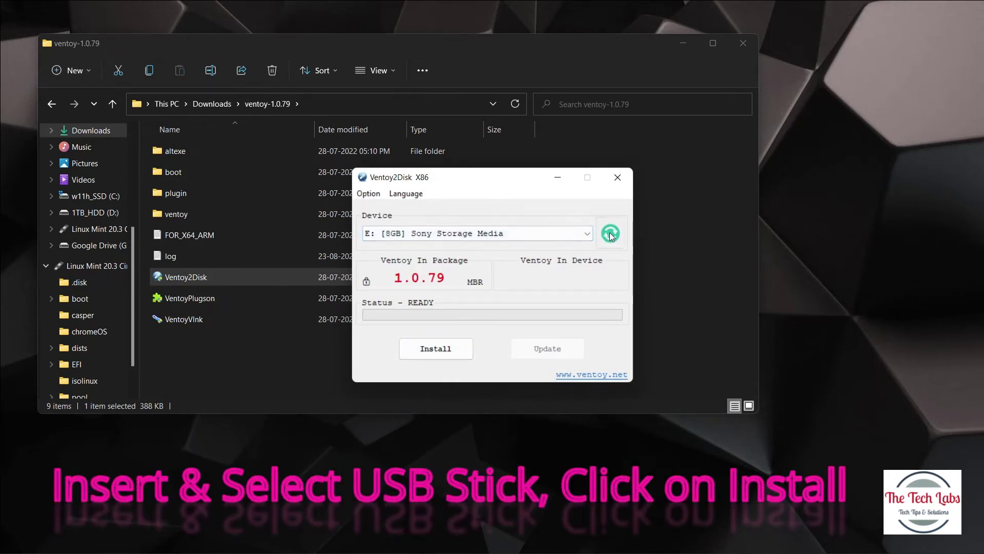
left_click(588, 234)
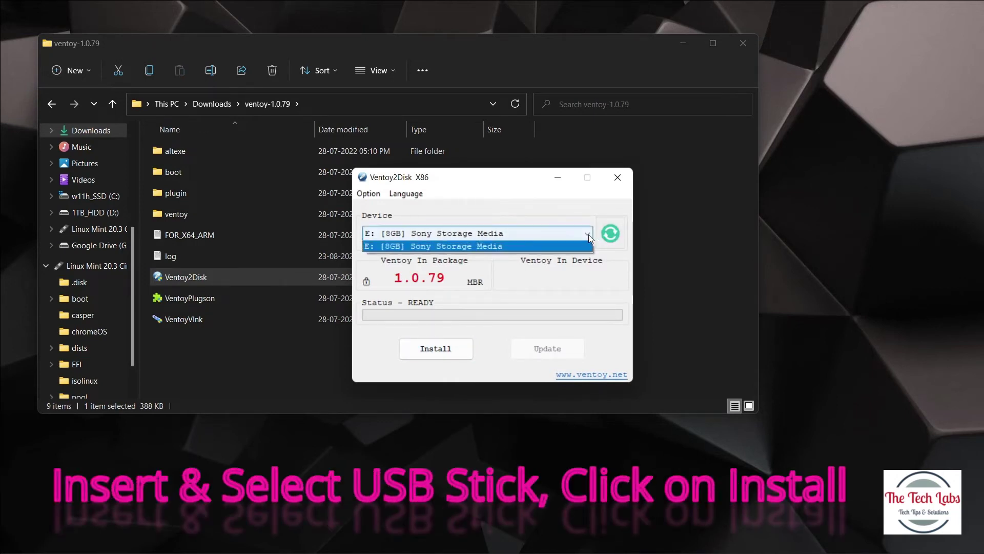
left_click(500, 247)
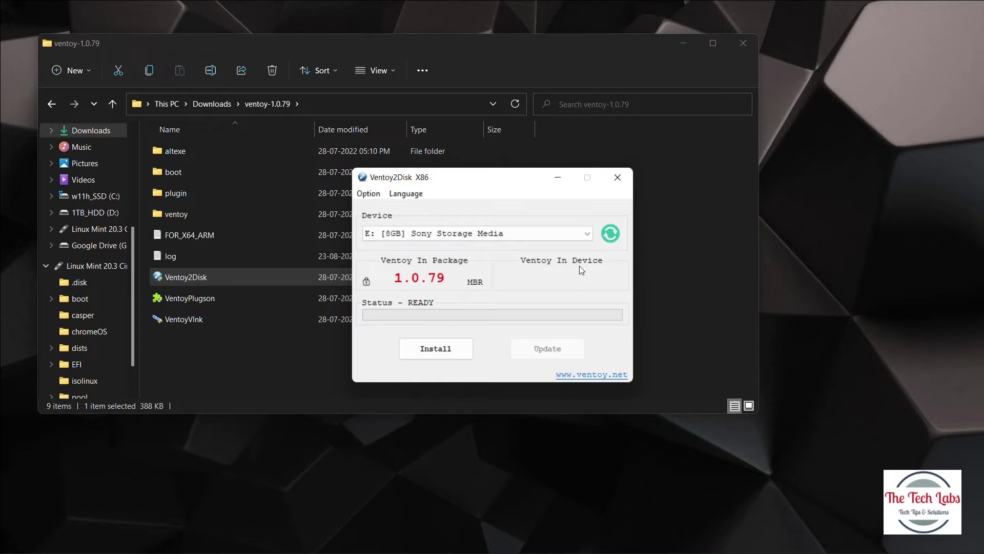
Install Ventoy on the selected USB stick, agreeing to format the device, and close Ventoy2Disk and the folder window
left_click(446, 347)
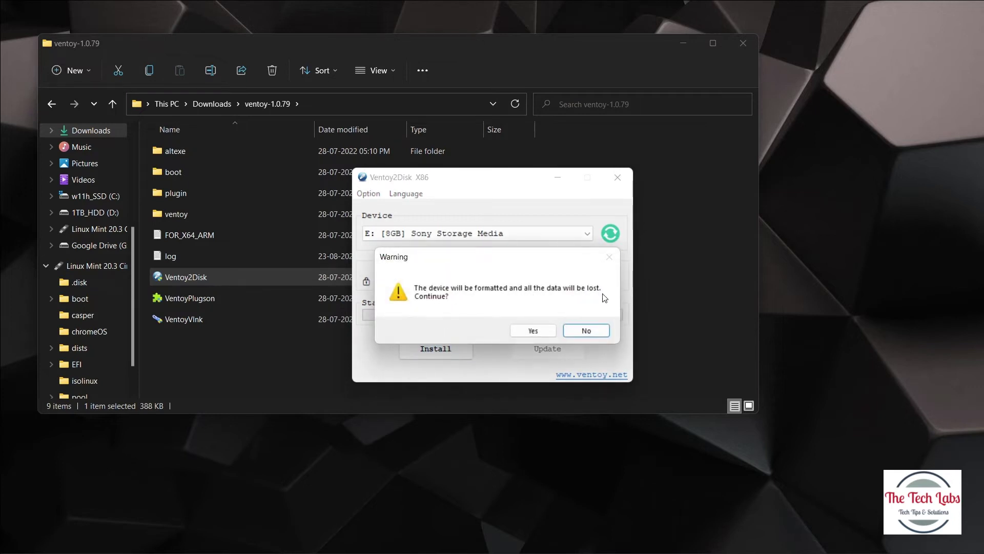
left_click(521, 330)
left_click(532, 332)
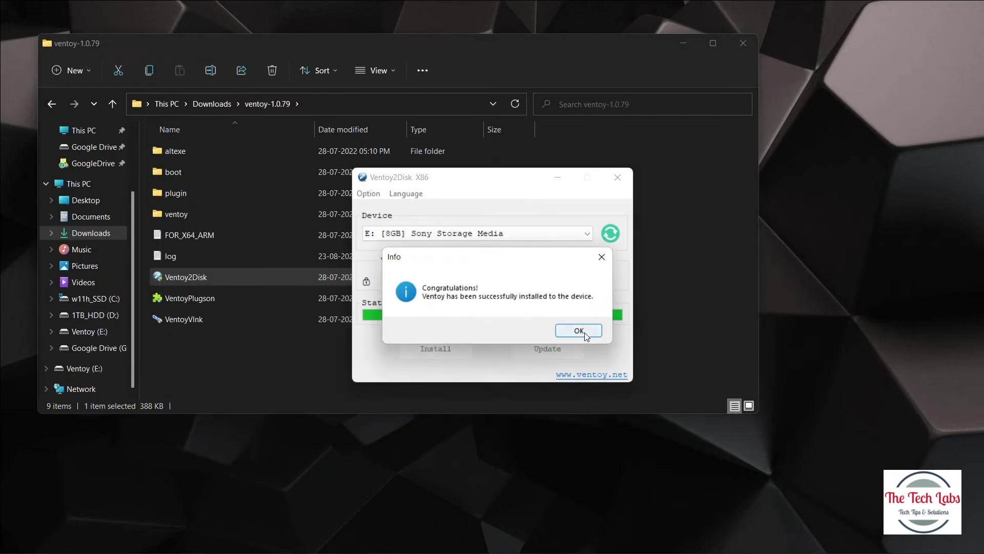
left_click(584, 332)
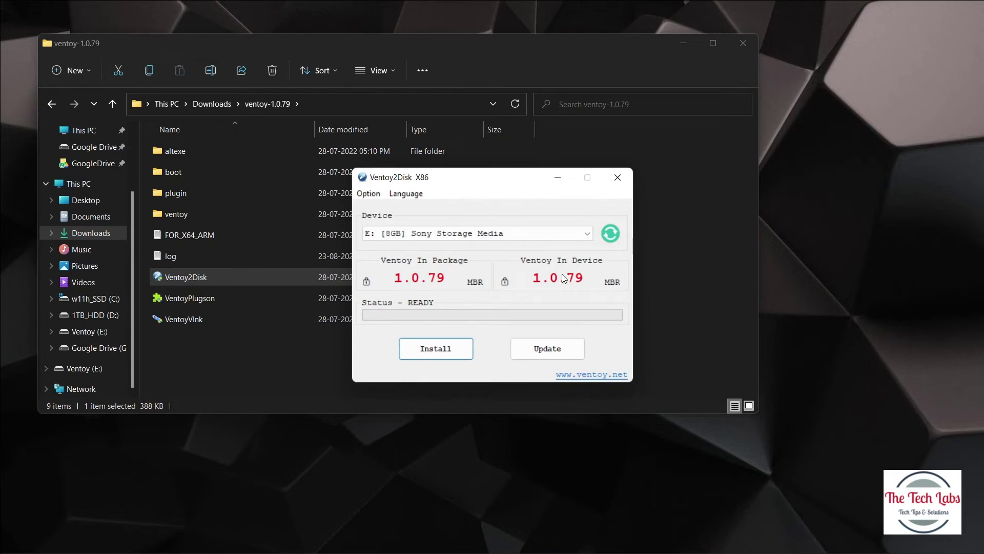
left_click(623, 179)
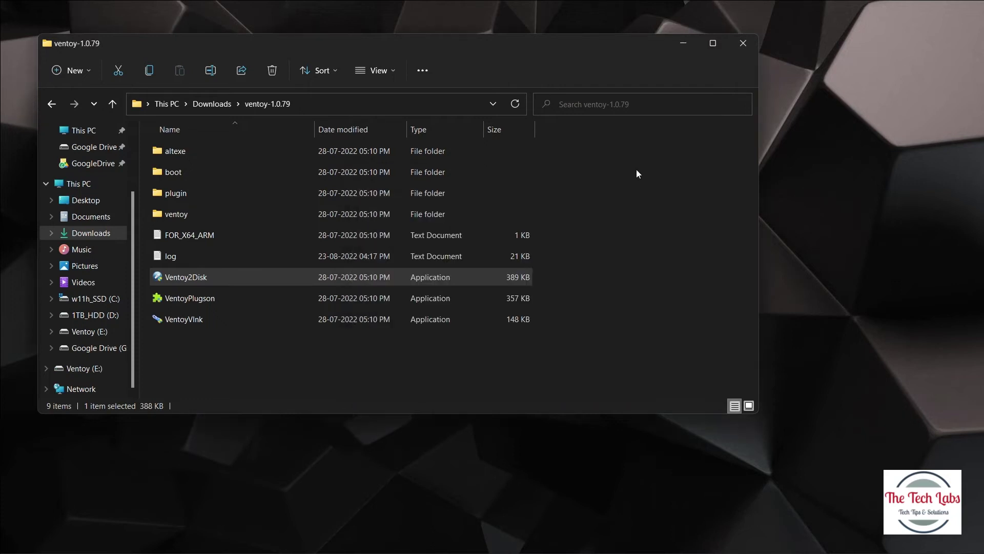
left_click(743, 43)
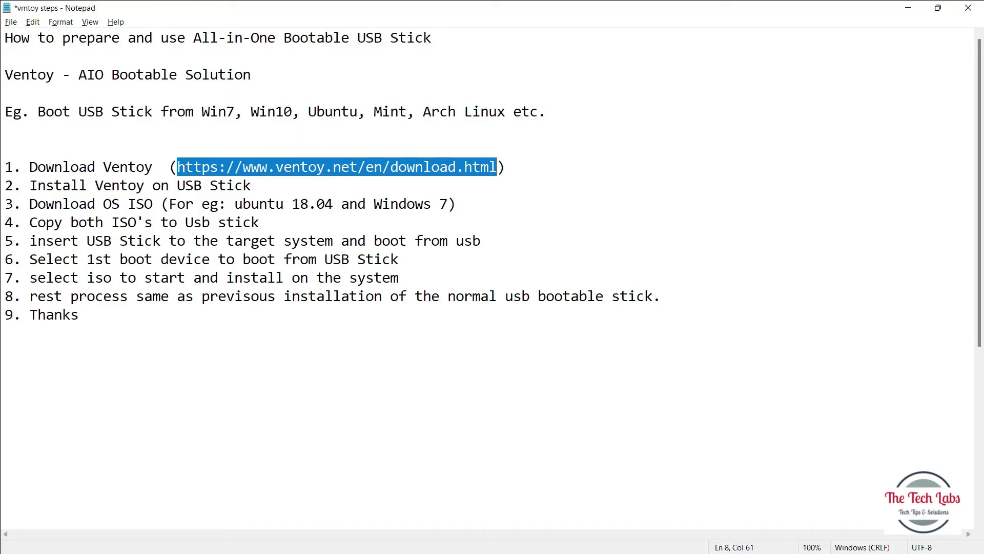
Review the "Install Ventoy on USB Stick" item in the Notepad checklist, minimizing the Resources folder window
left_click_drag(6, 186, 150, 186)
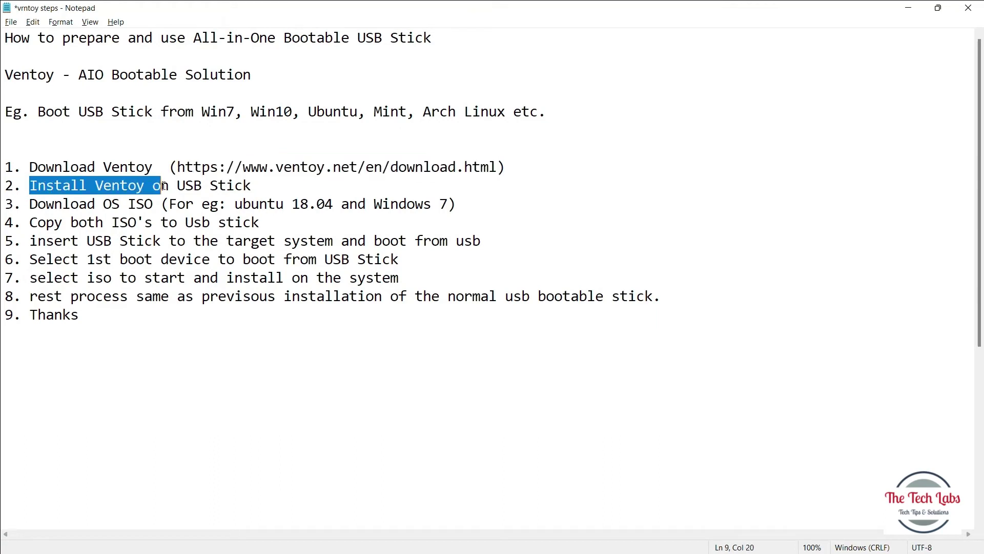
left_click_drag(149, 186, 208, 186)
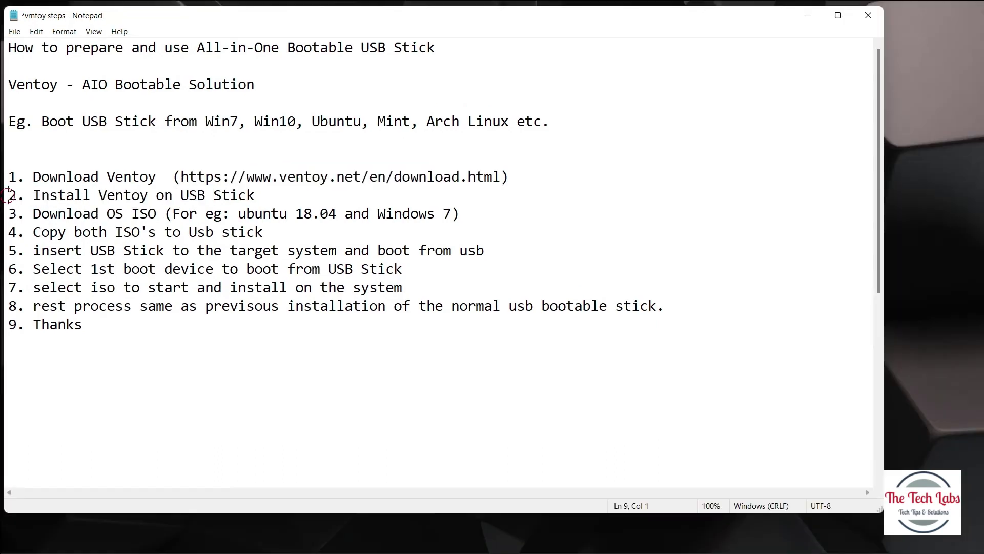
left_click_drag(9, 197, 270, 201)
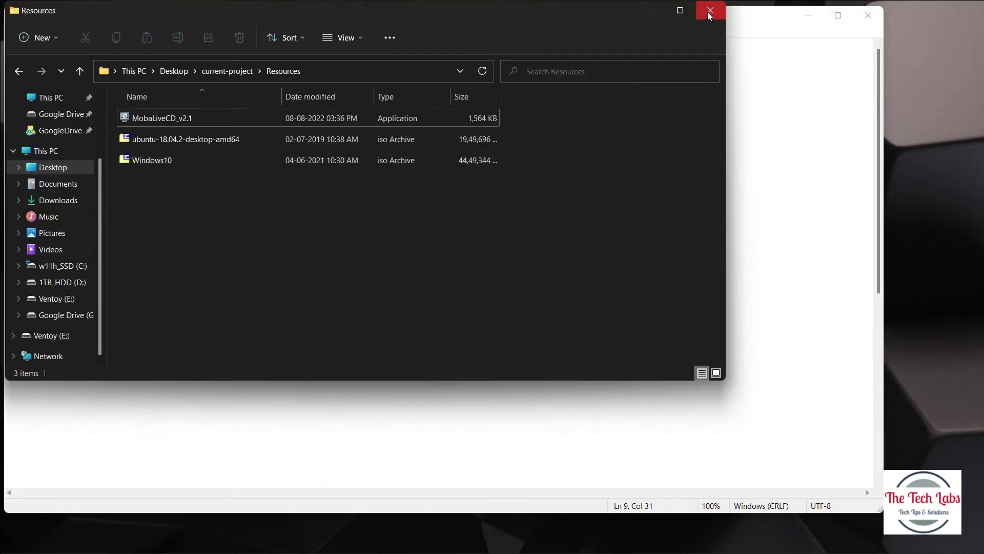
left_click(650, 11)
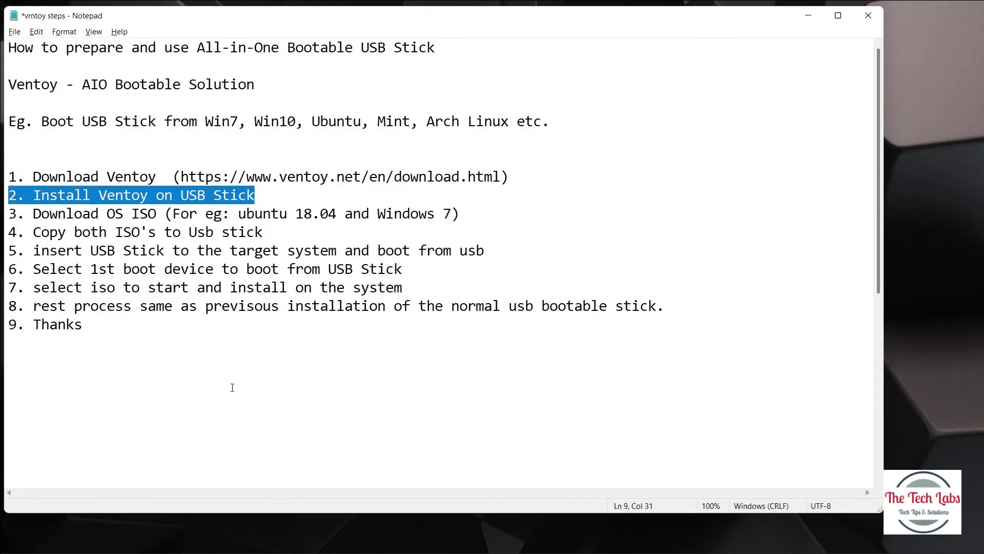
left_click(202, 375)
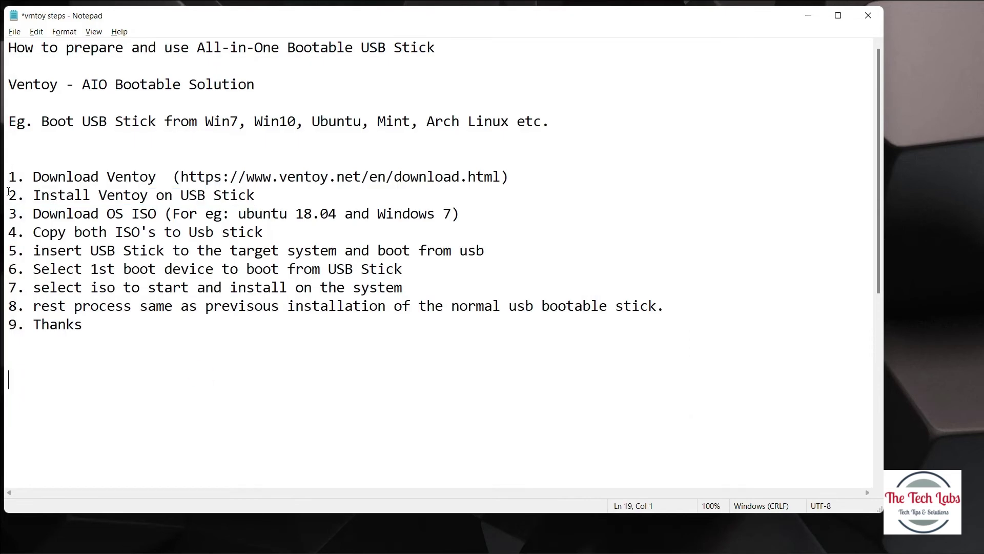
left_click_drag(8, 192, 256, 192)
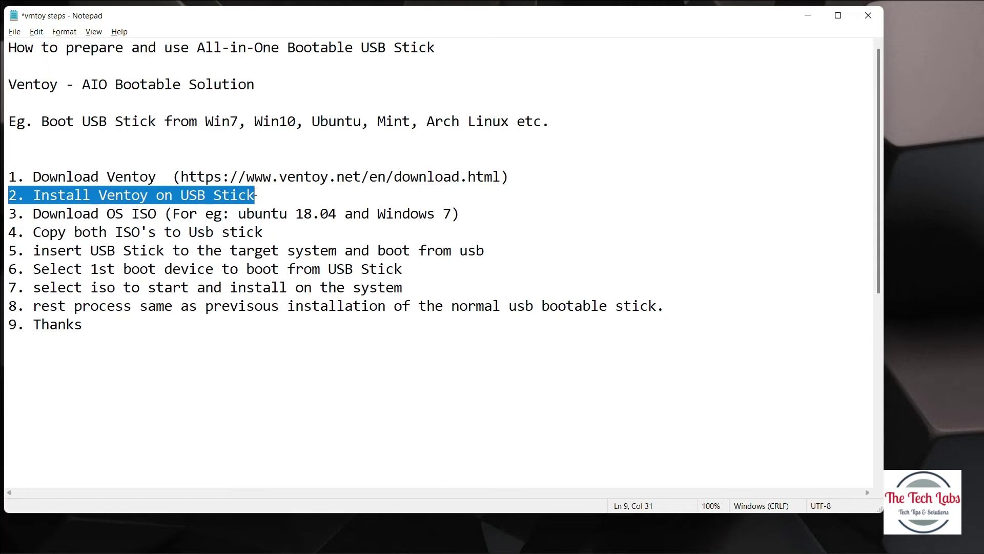
left_click(189, 336)
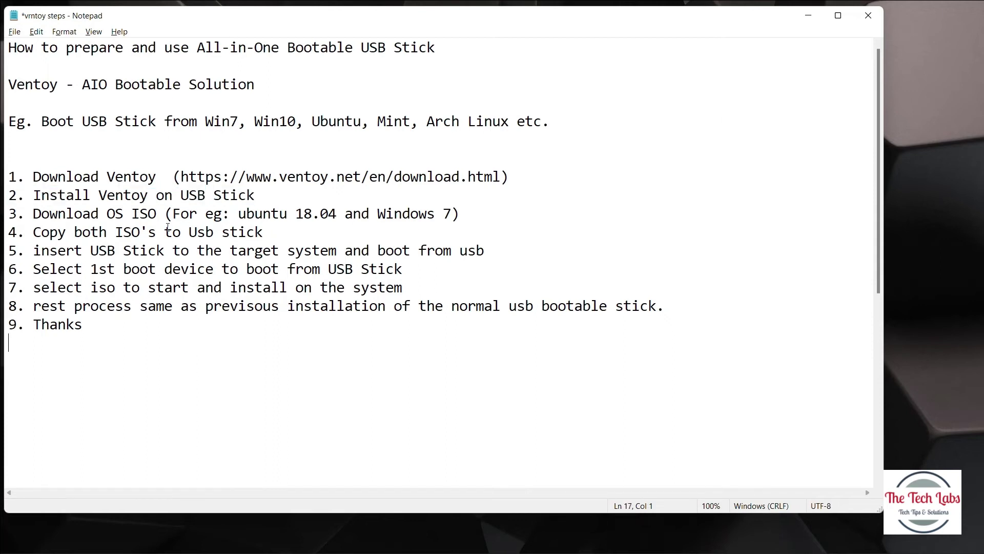
In the browser, search Google for "ubuntu iso download 18.04" and download the 64-bit PC (AMD64) desktop image from the Ubuntu 18.04.6 LTS releases page
left_click_drag(34, 214, 460, 222)
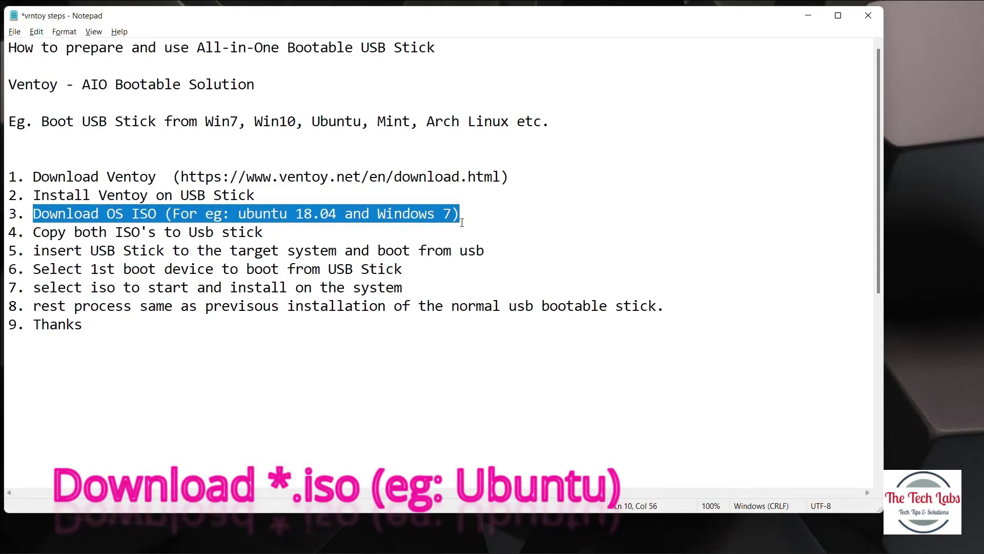
left_click(465, 216)
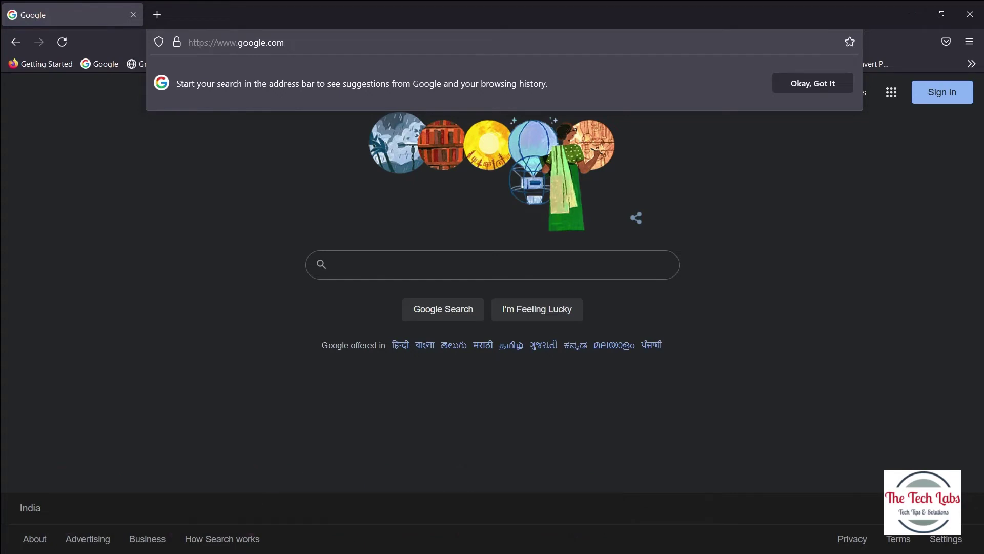
type("ubuntu")
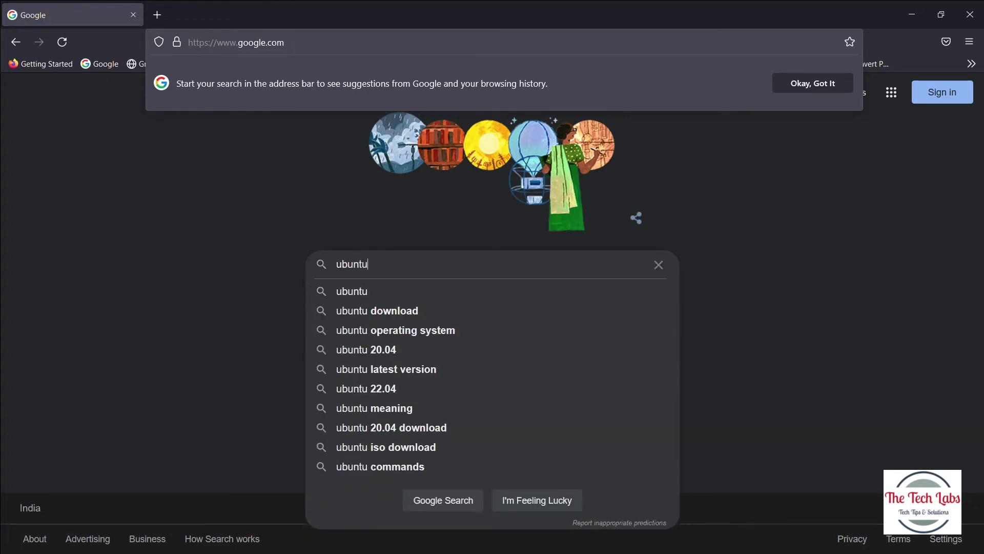
type(" iso dow")
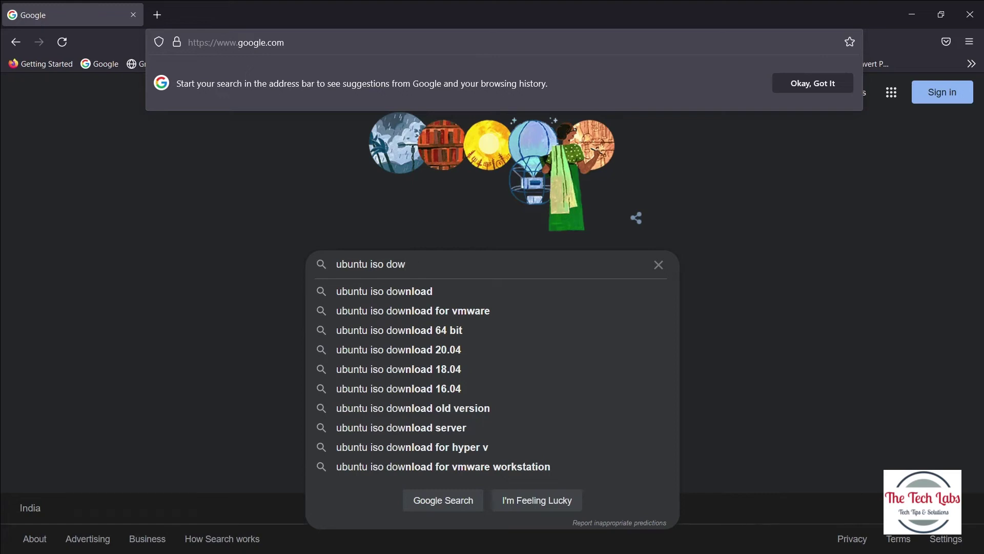
key("Down")
type("18")
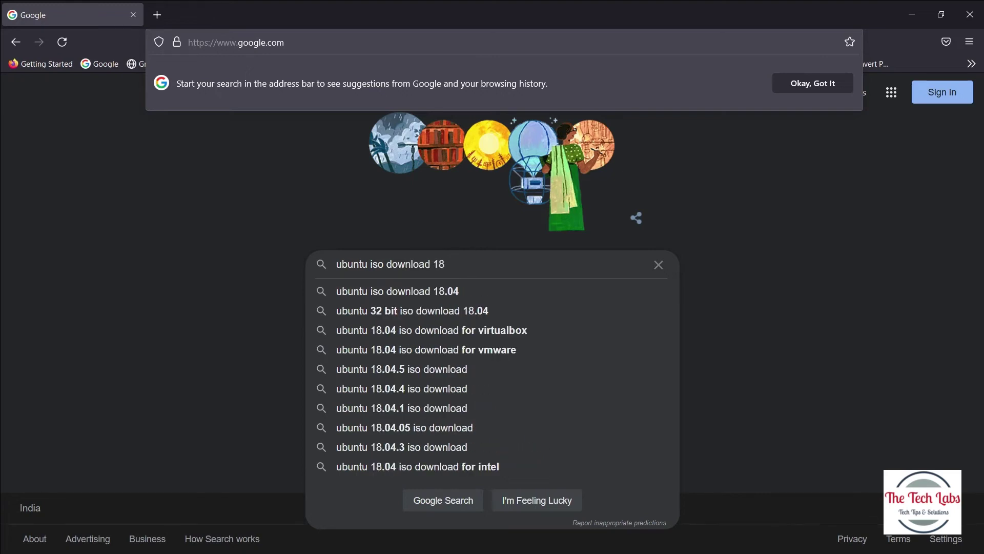
key("Down")
key("Return")
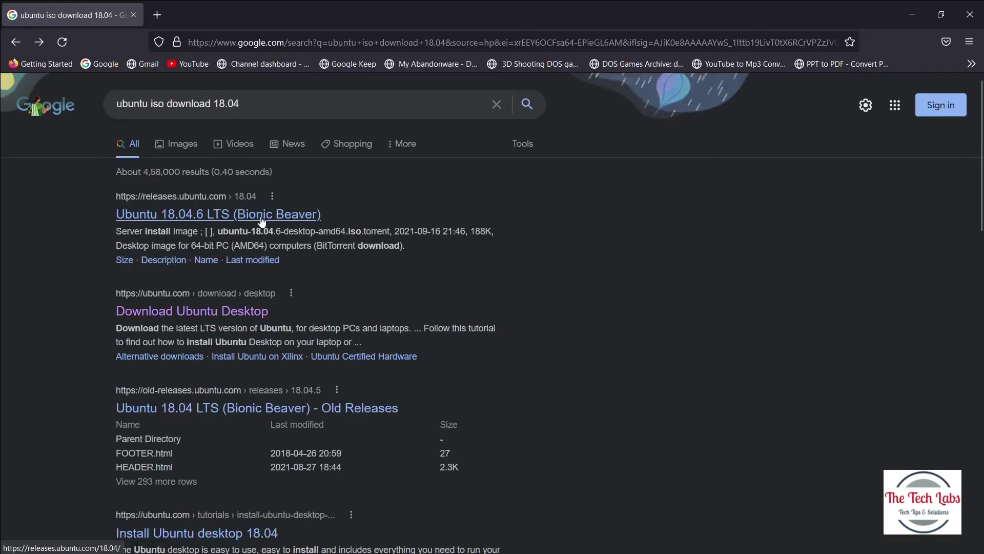
left_click(246, 215)
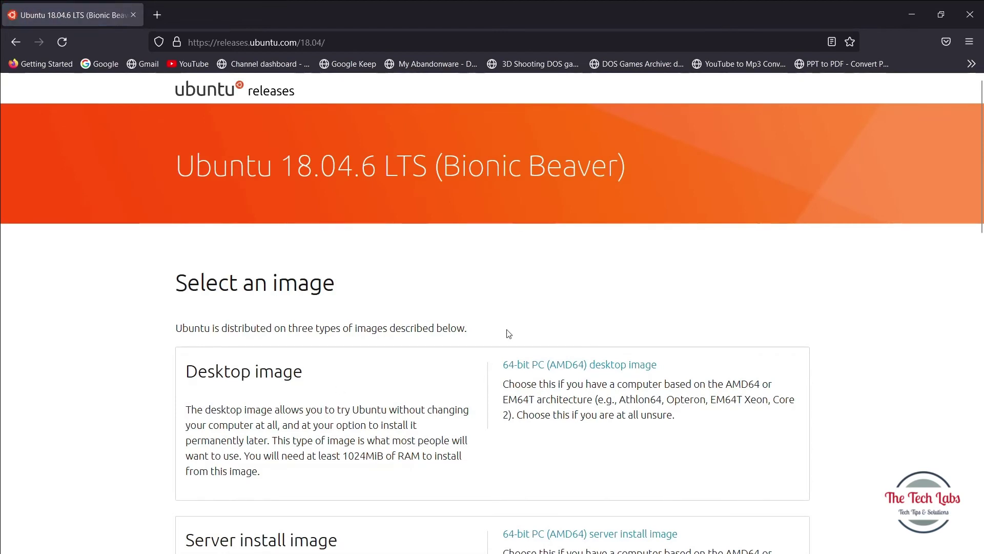
left_click(634, 366)
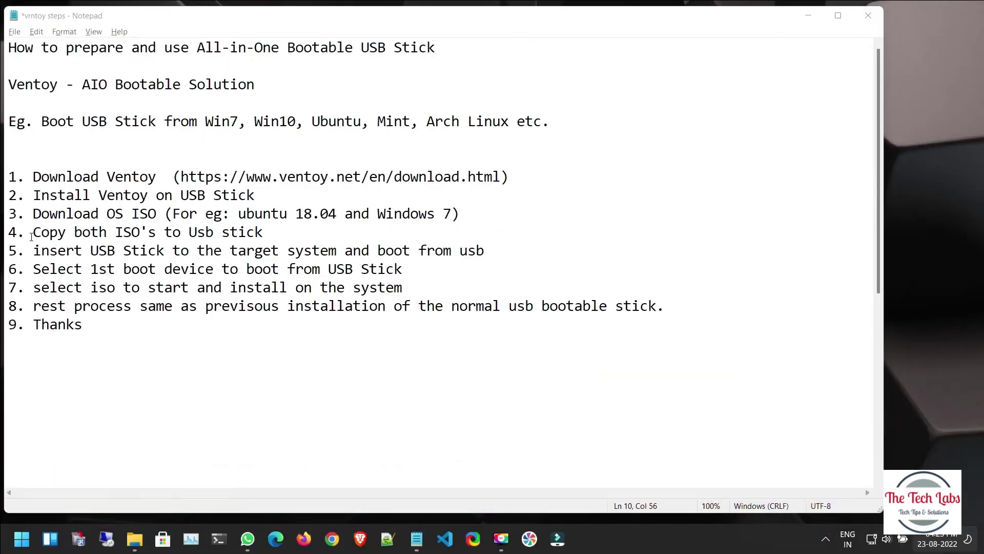
Copy the ubuntu-18.04.2-desktop-amd64 and Windows10 ISO files from the Resources folder to the Ventoy (E:) drive
left_click_drag(33, 231, 271, 231)
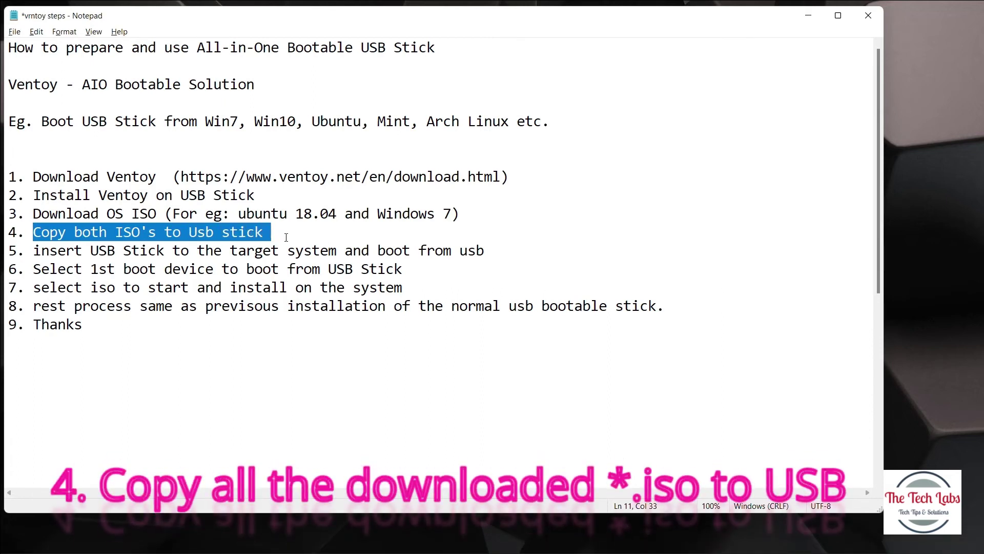
mouse_move(257, 552)
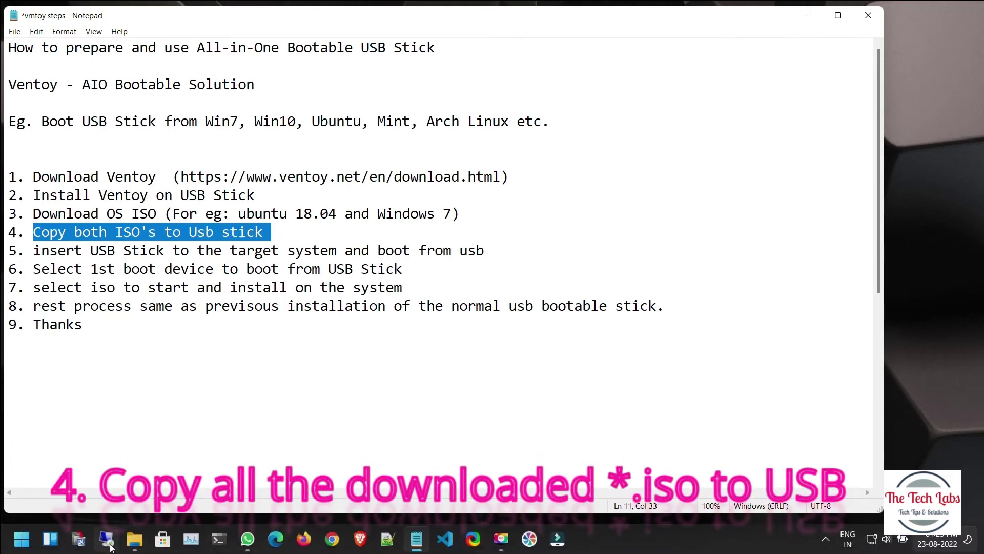
left_click(131, 541)
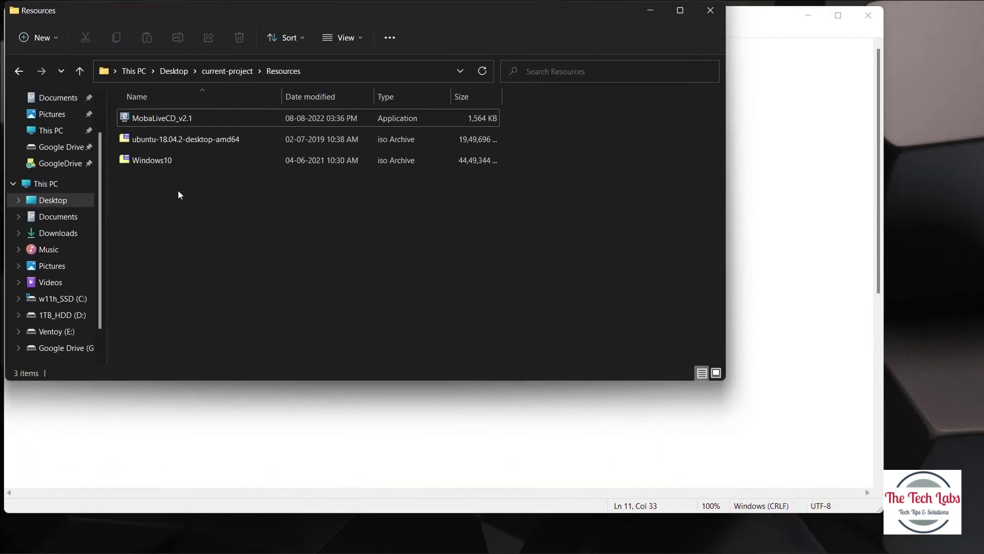
left_click(162, 165)
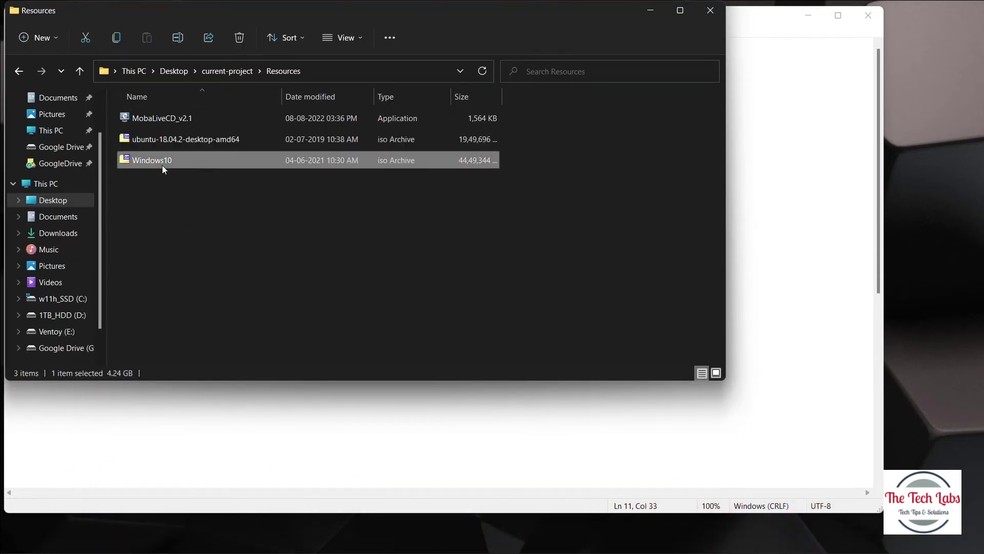
key("Up")
key("Down")
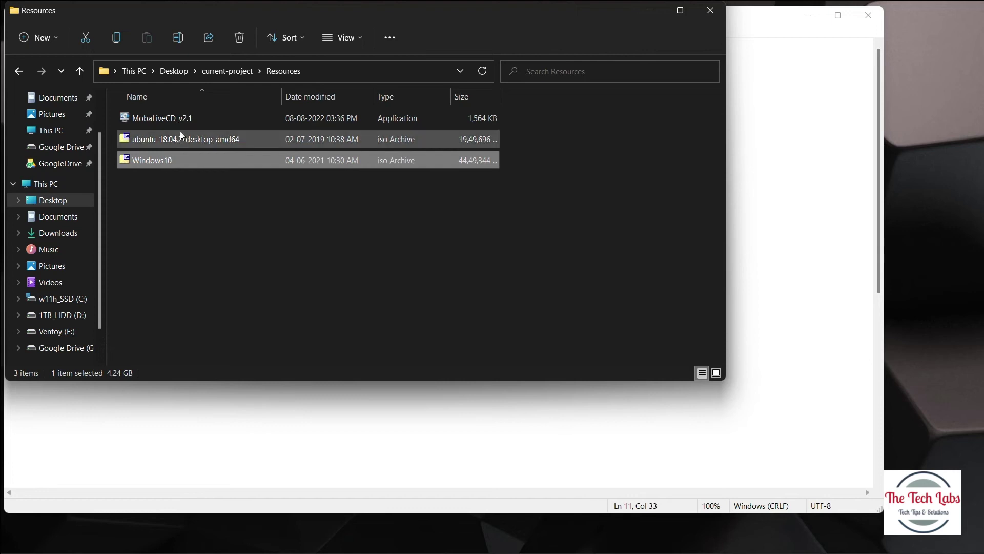
left_click_drag(179, 192, 162, 138)
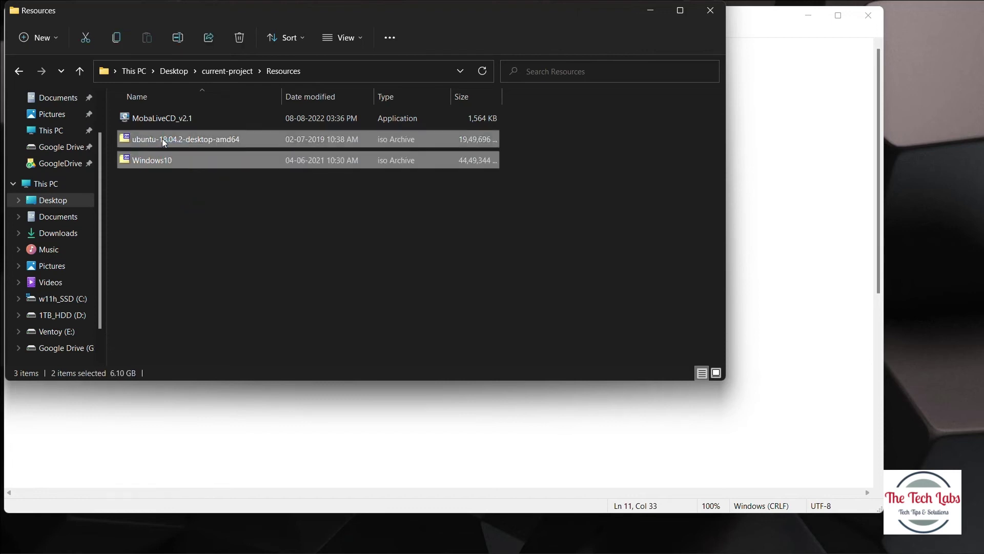
right_click(162, 139)
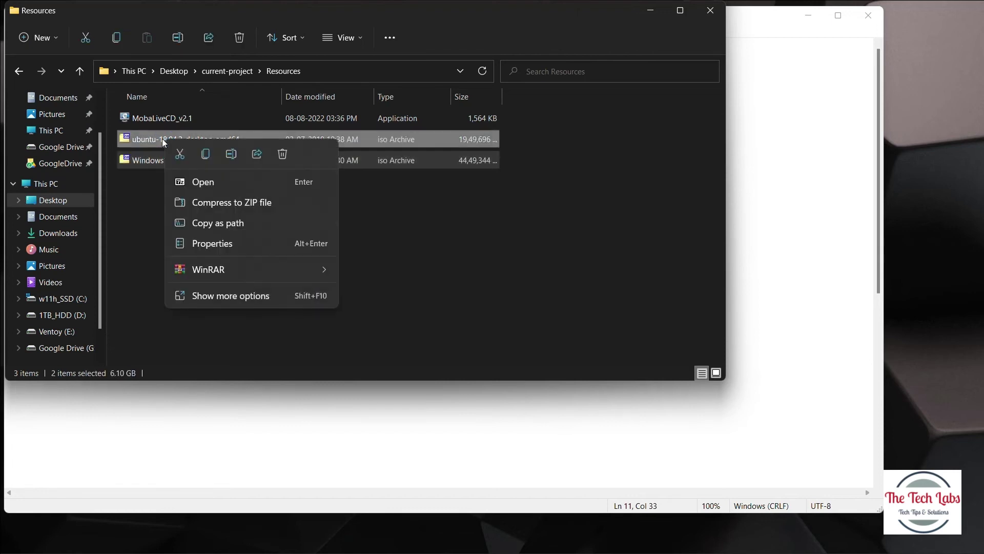
left_click(205, 156)
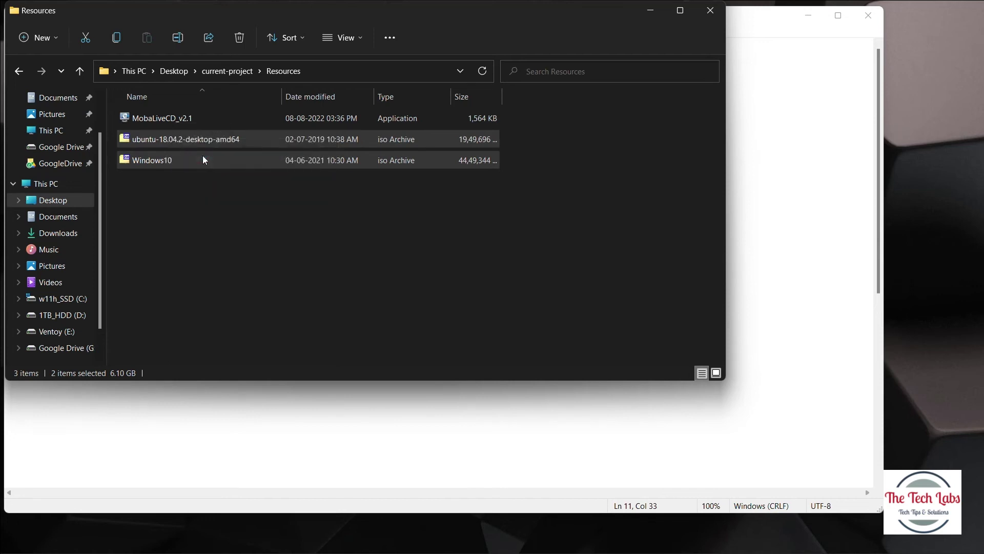
left_click(54, 332)
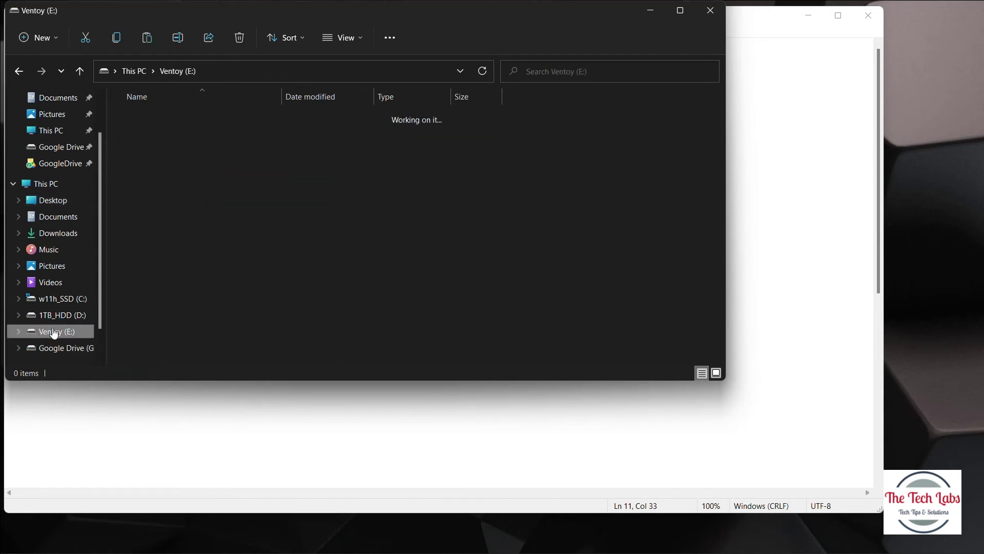
left_click(147, 38)
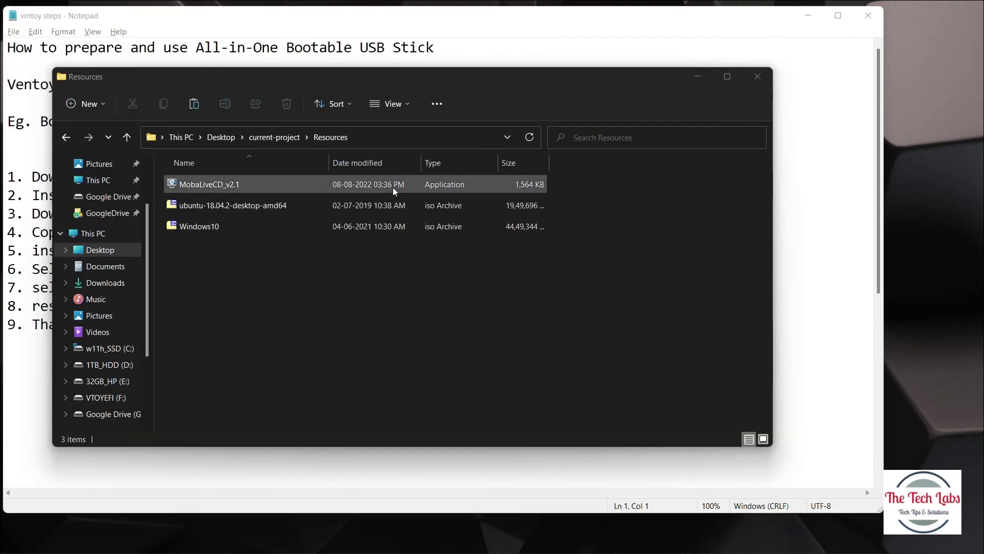
Run MobaLiveCD_v2.1 from the Resources folder as administrator and allow it to make changes
left_click(205, 186)
right_click(205, 187)
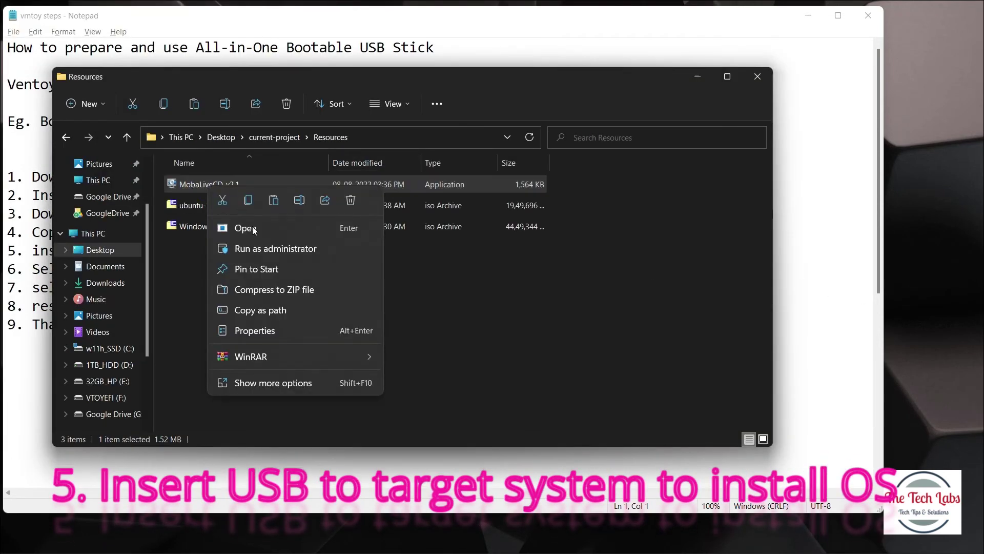
left_click(257, 250)
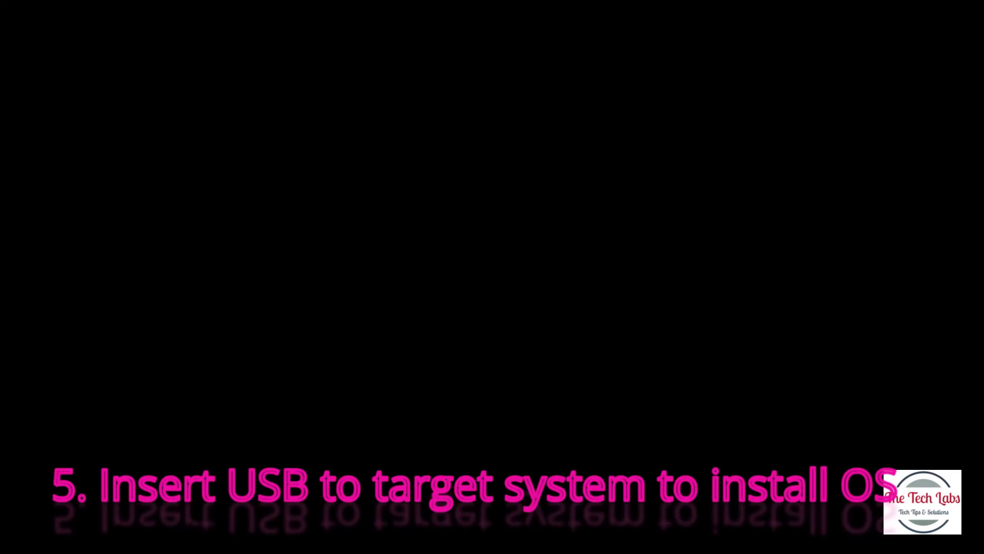
left_click(432, 368)
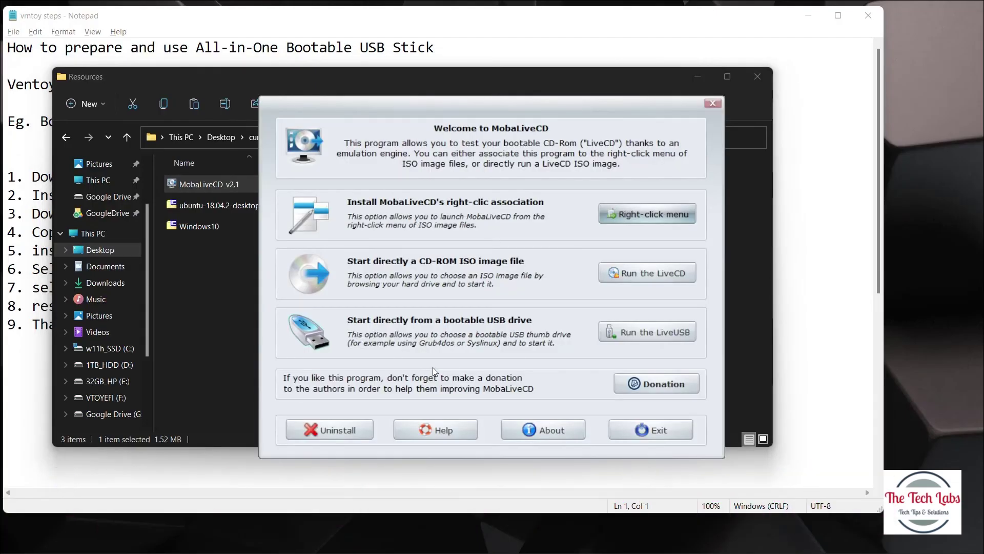
Start the LiveUSB option in MobaLiveCD with f: as the thumb drive, checking the VTOYEFI drive letter in This PC
left_click(628, 332)
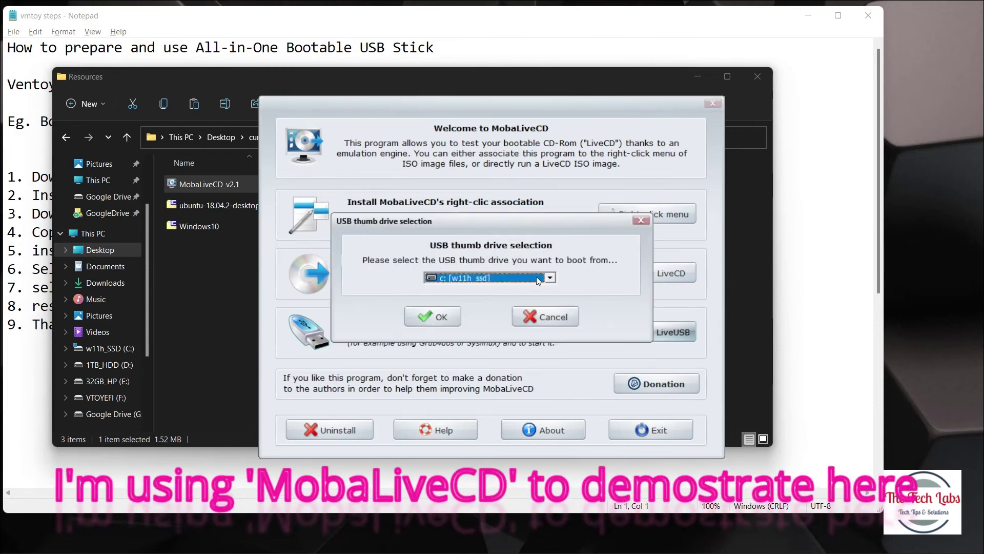
left_click(538, 279)
left_click(442, 316)
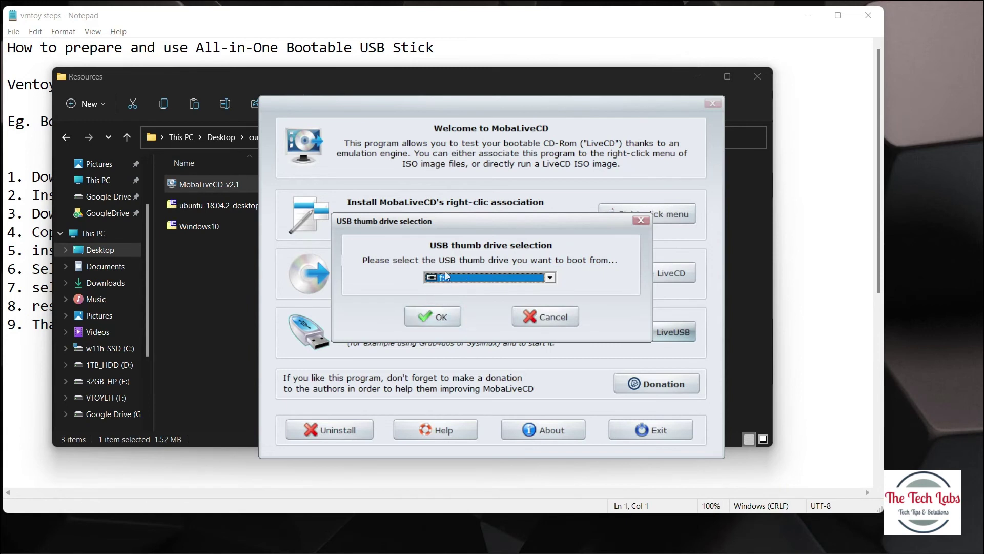
left_click(89, 234)
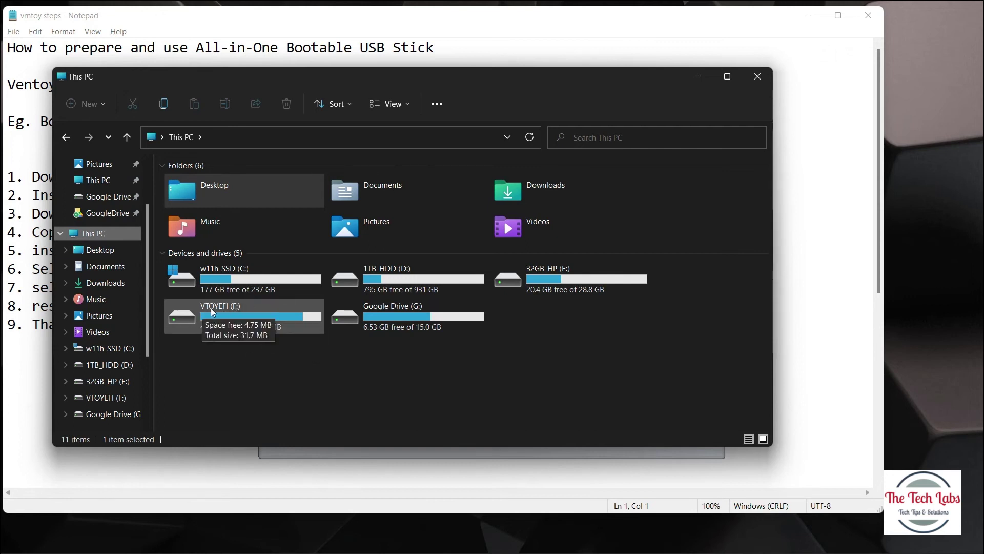
left_click(66, 137)
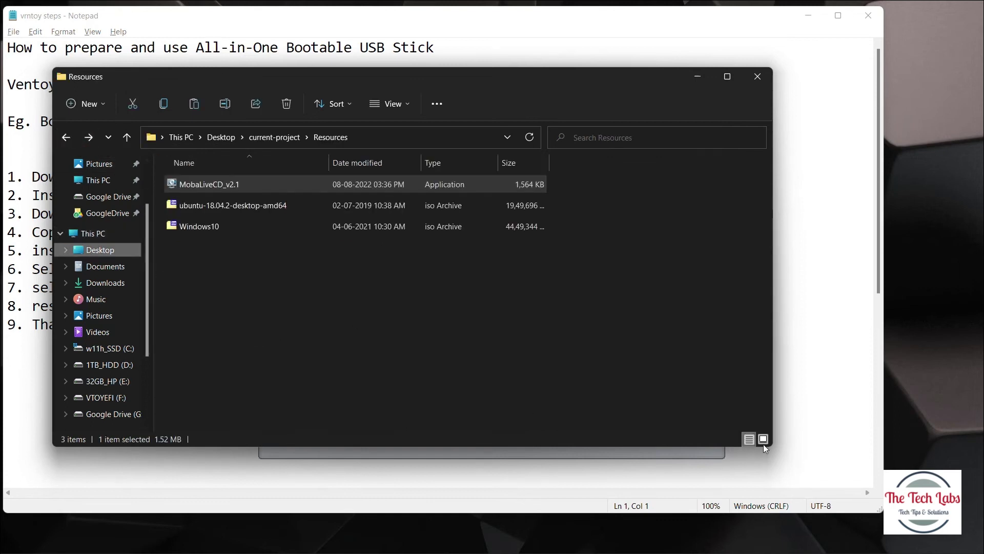
left_click(706, 454)
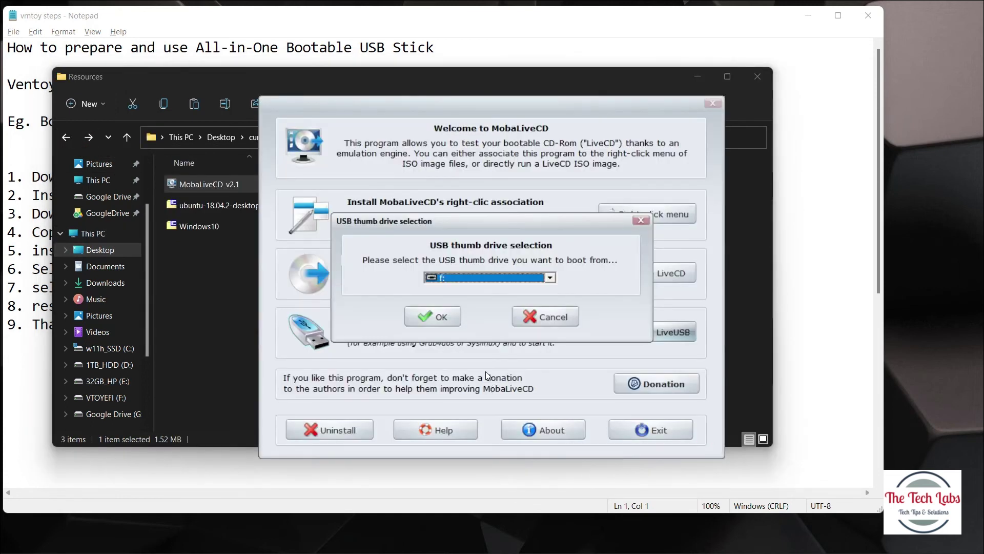
Confirm the boot drive, save the virtual hard disk image as MobaLiveCD HardDisk in Documents, and maximize the QEMU window
left_click(443, 317)
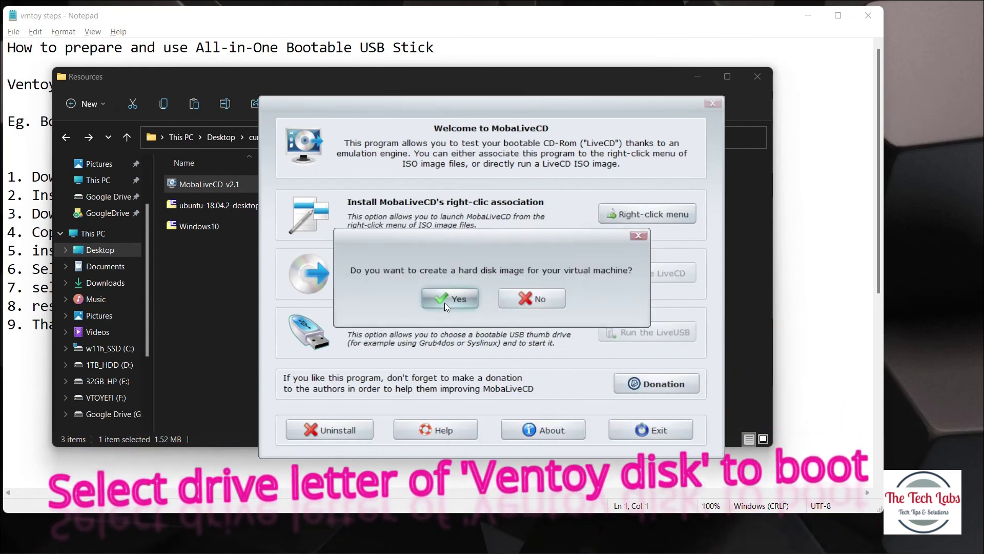
left_click(444, 300)
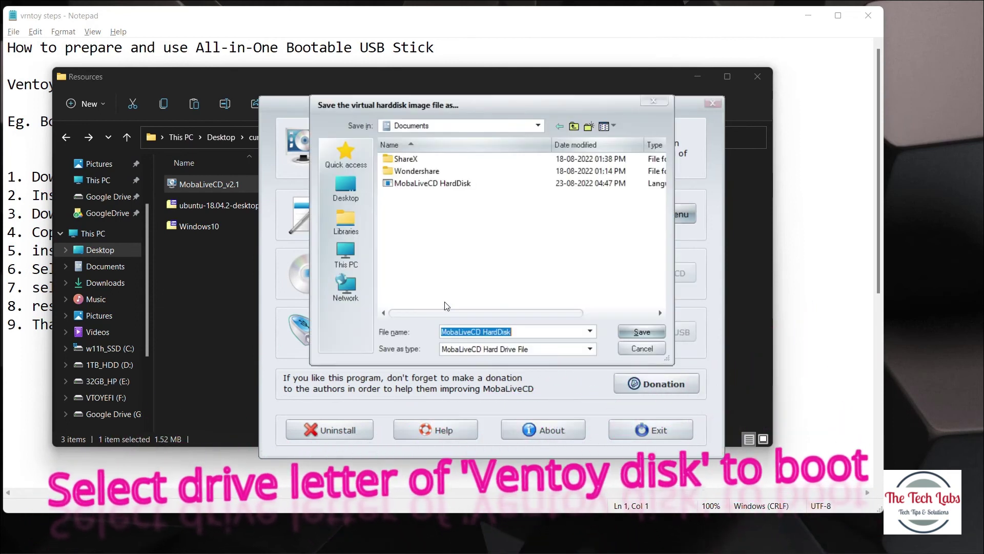
left_click(628, 333)
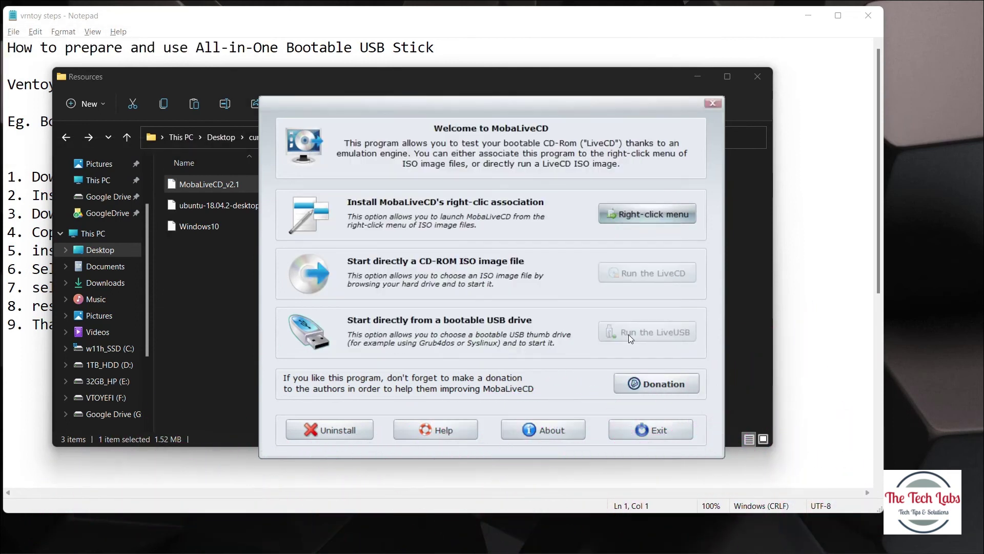
left_click(537, 127)
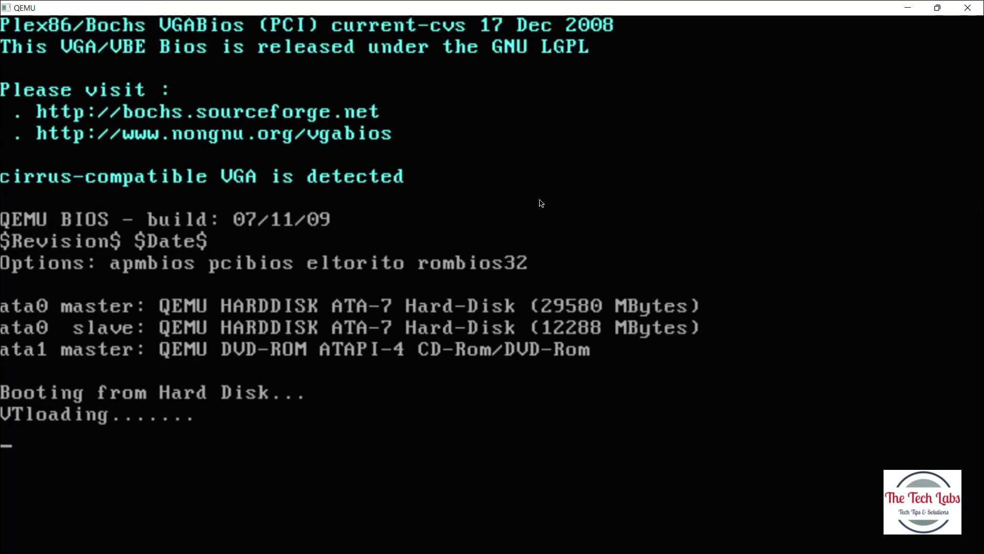
Boot linuxmint-21-cinnamon-64bit.iso from the Ventoy menu as far as its GRUB menu, and close the QEMU window
key("Down")
key("Down")
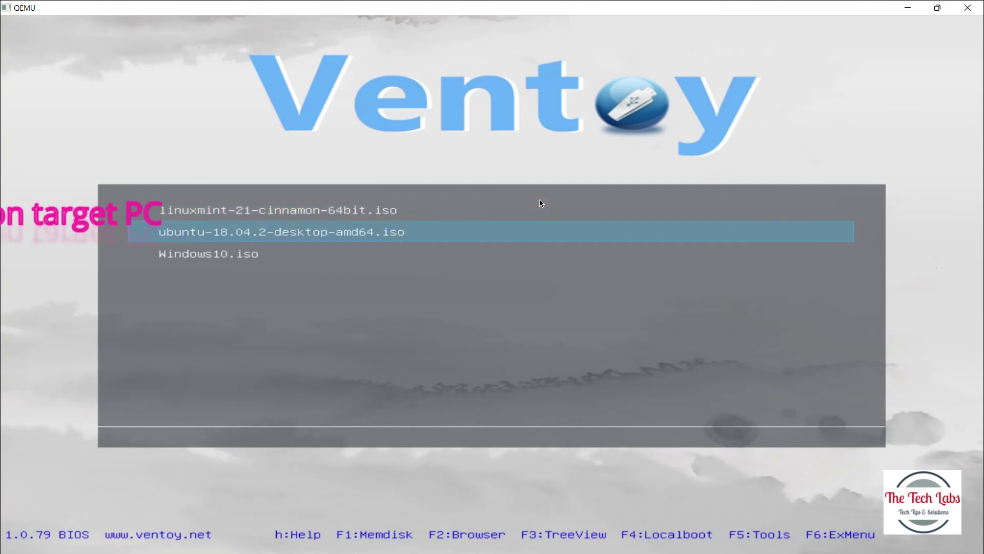
key("Up")
key("Up")
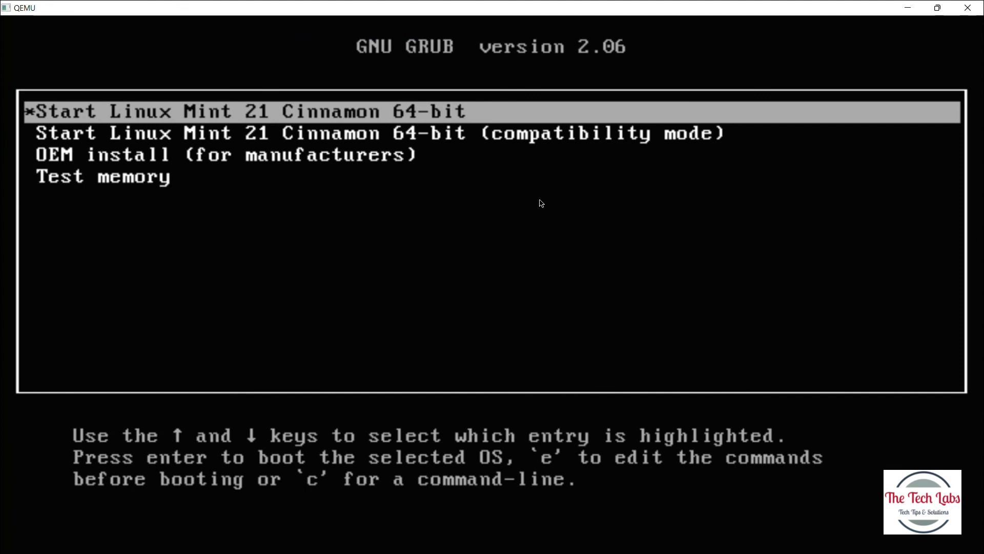
left_click(969, 9)
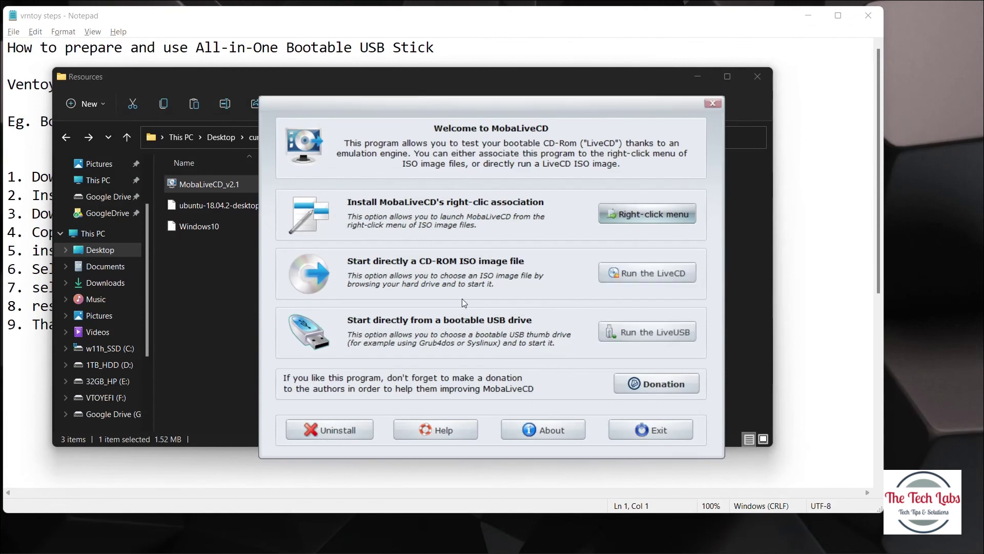
Launch the LiveUSB emulation again from drive f:, agreeing to create a hard disk image, and maximize the QEMU window
left_click(641, 333)
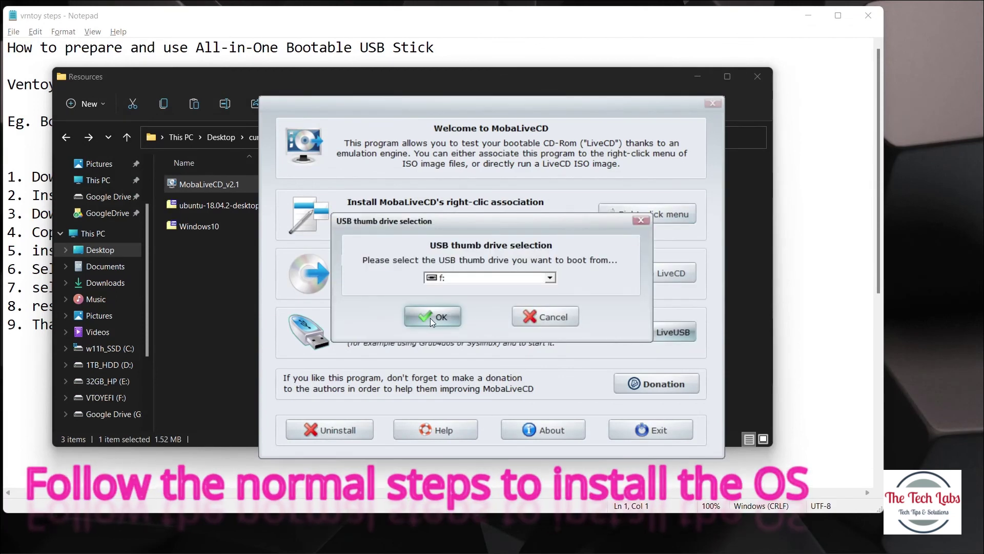
left_click(430, 318)
left_click(441, 298)
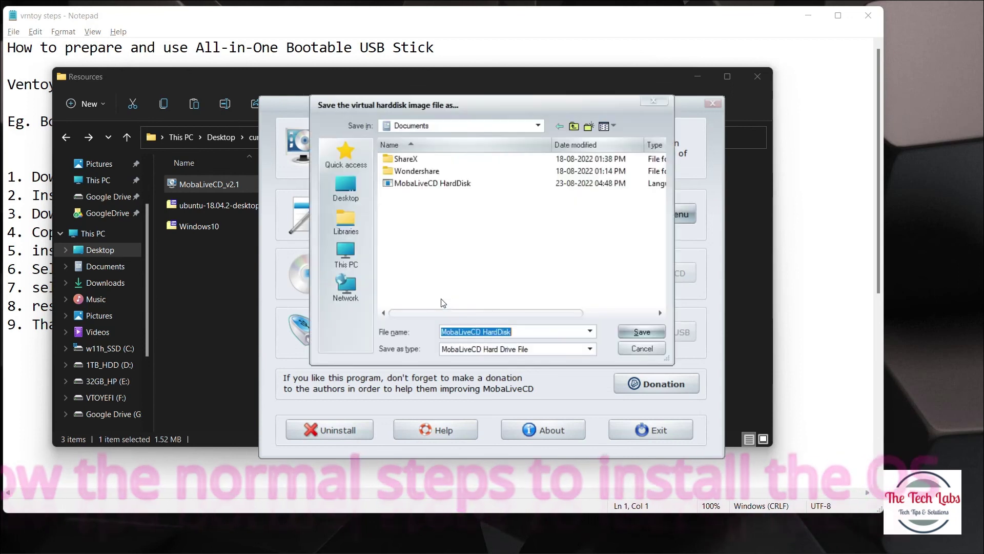
left_click(650, 348)
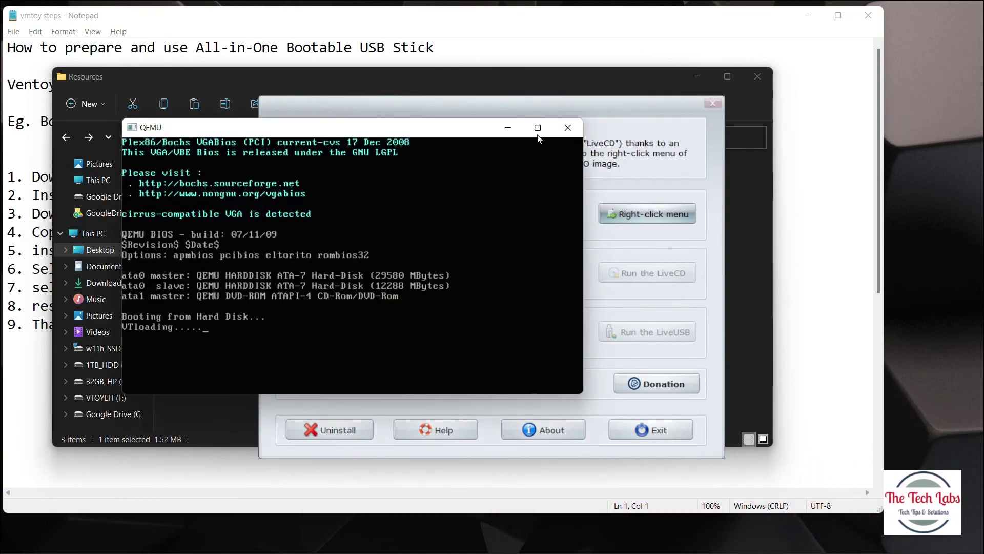
left_click(538, 134)
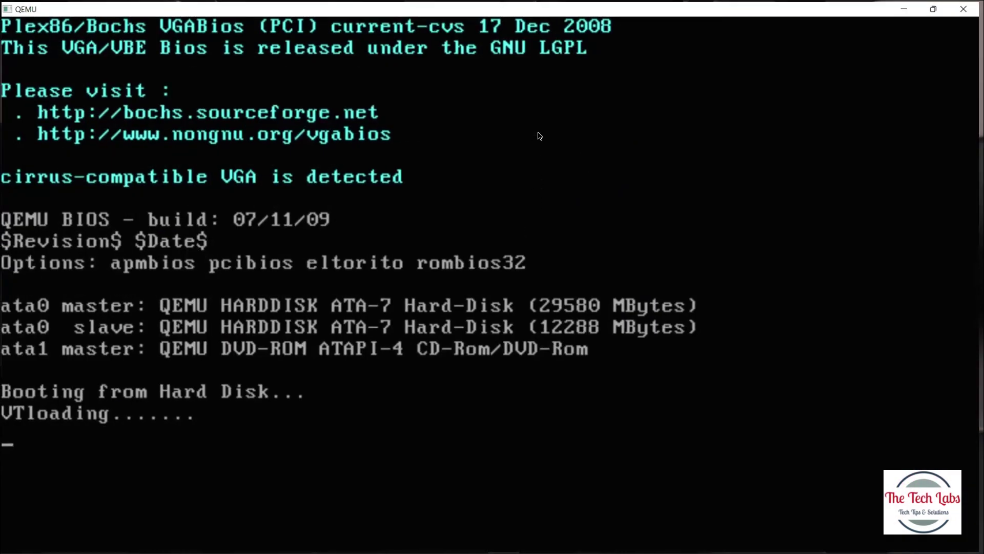
Select Windows10.iso in the Ventoy boot menu and boot it
key("Down")
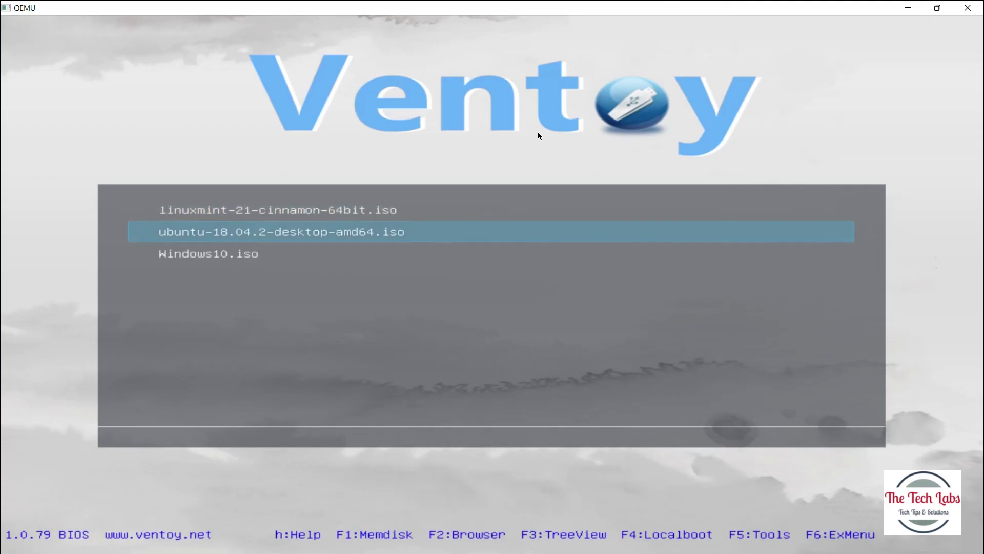
key("Down")
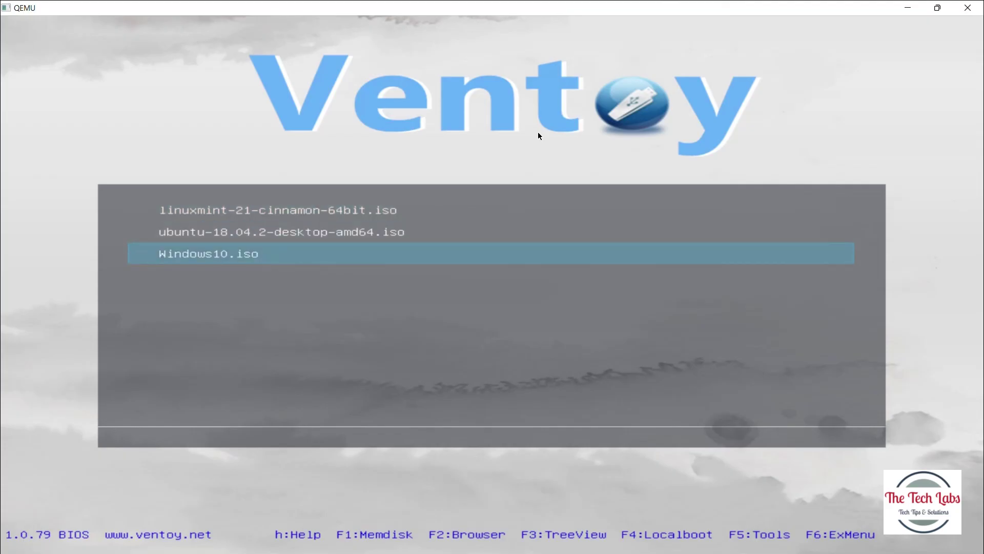
key("Return")
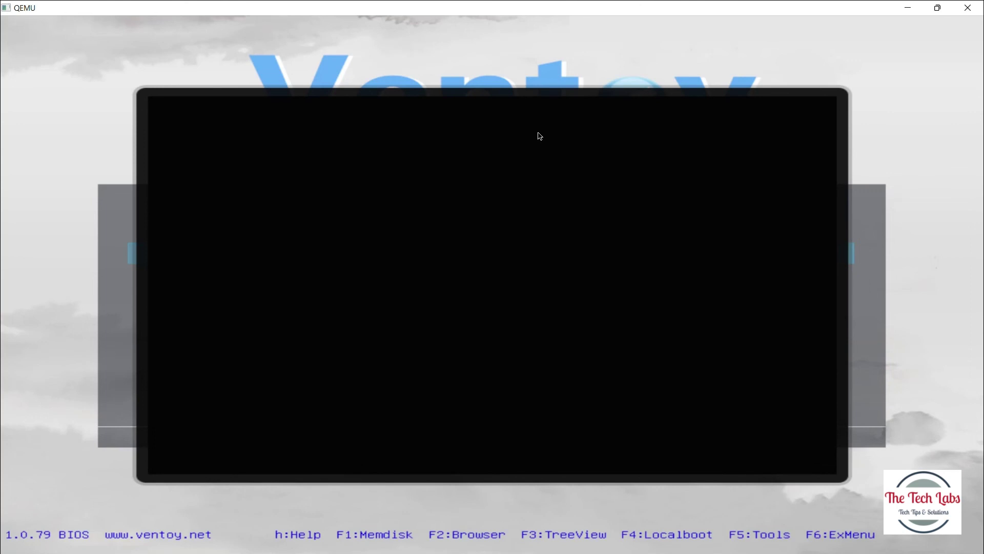